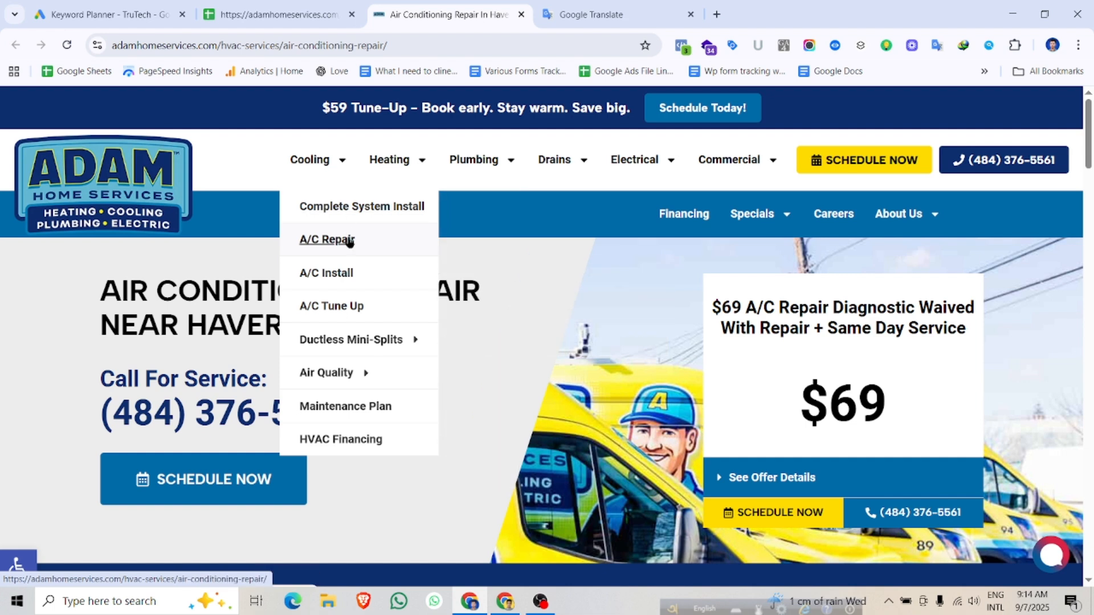
- Open the A/C Install page on the website and review the air-conditioning-repair keyword list in the spreadsheet
click(348, 269)
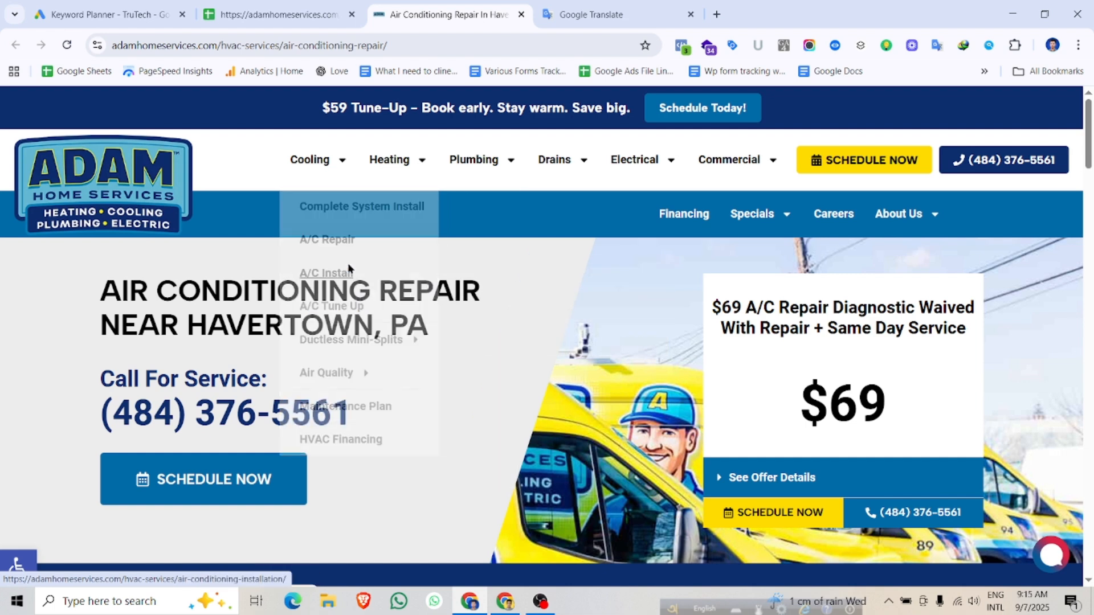
click(302, 12)
drag(473, 205, 474, 420)
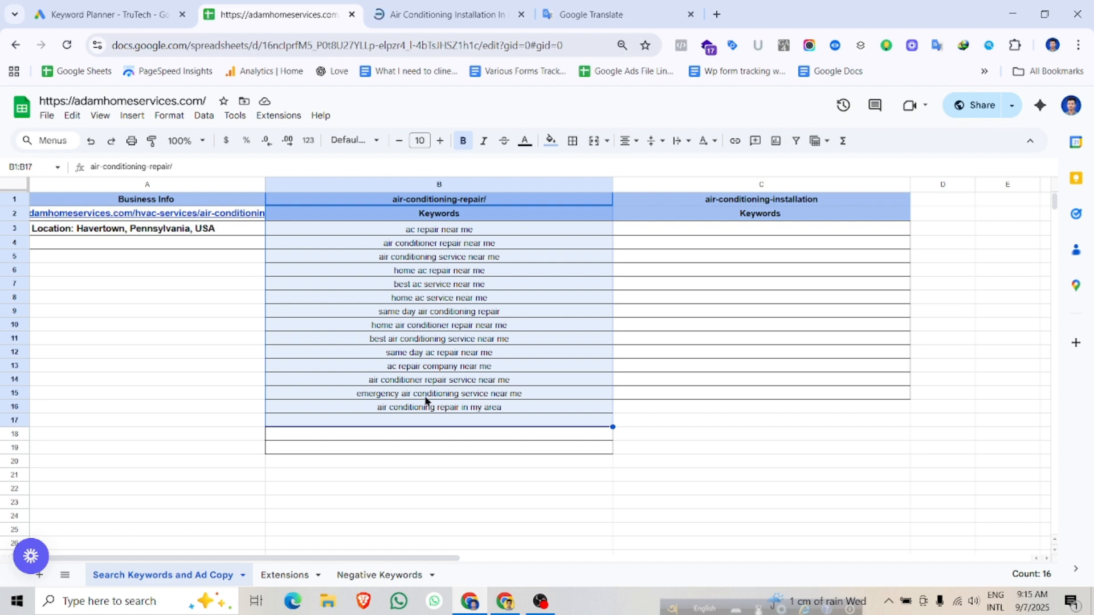
click(434, 468)
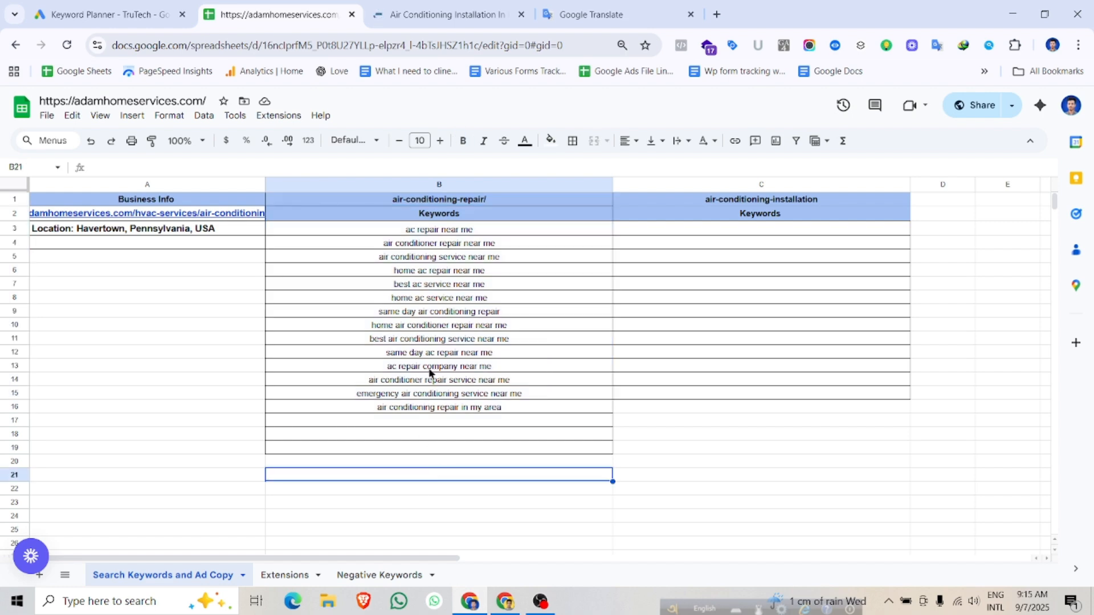
- Open YouTube in a new tab and look over the website's list of Cooling services
click(716, 14)
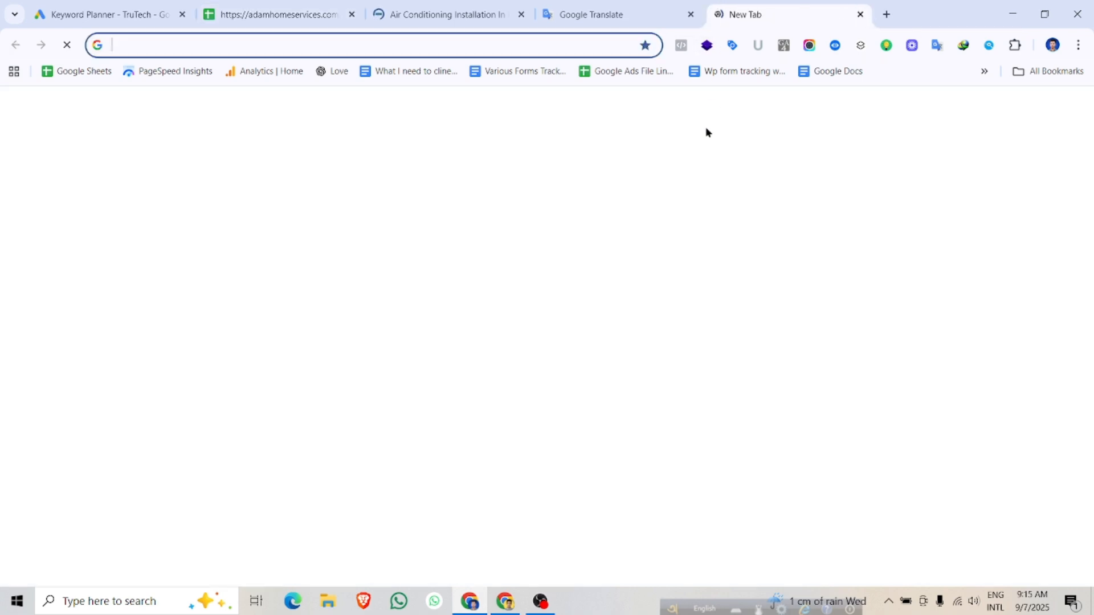
click(240, 359)
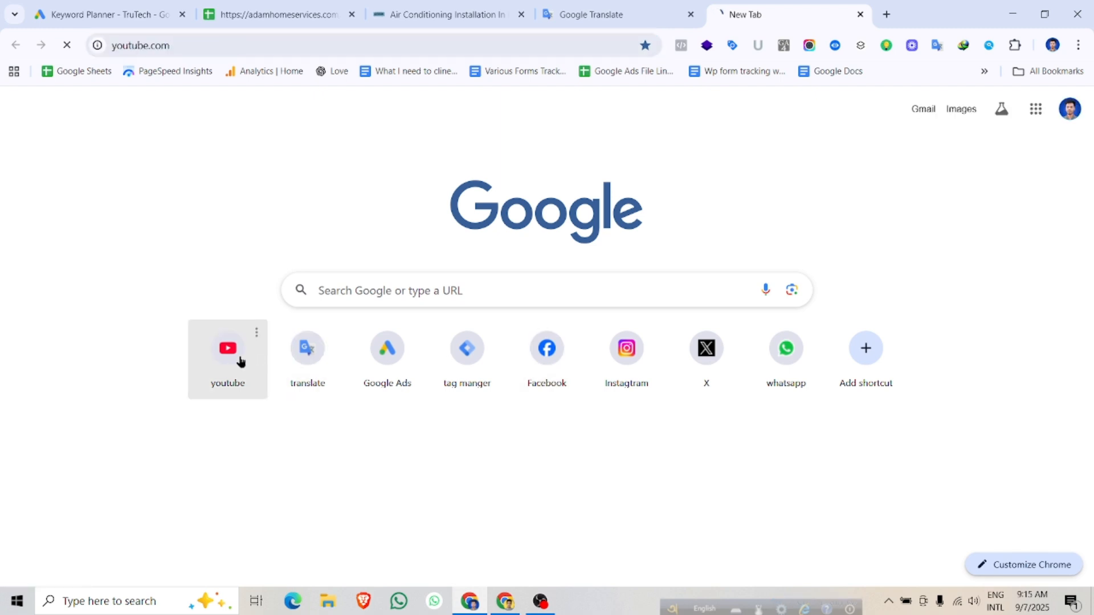
click(446, 6)
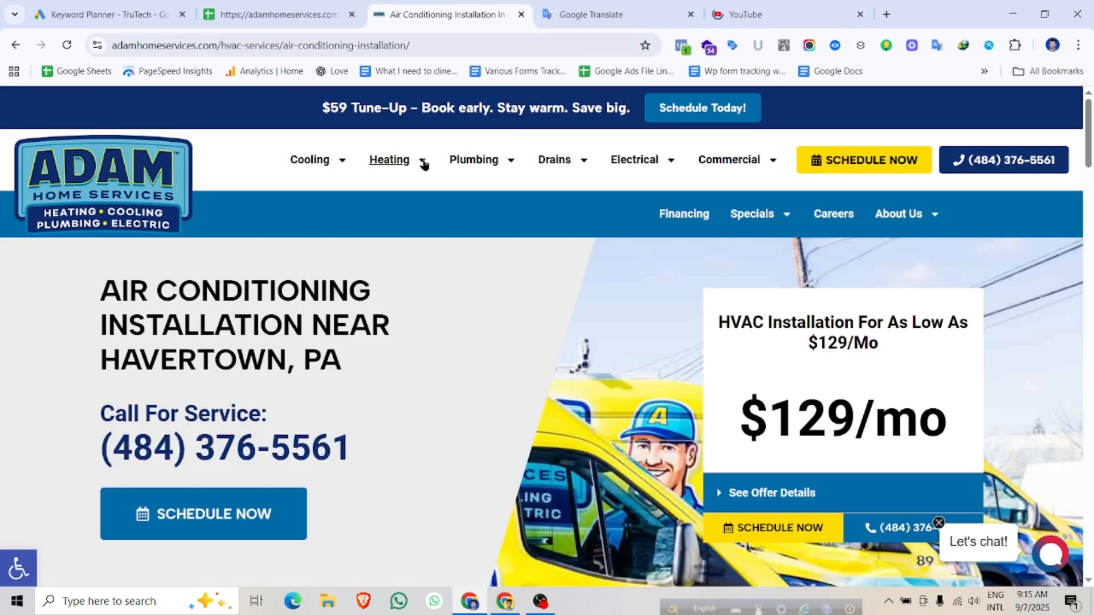
mouse_move(340, 165)
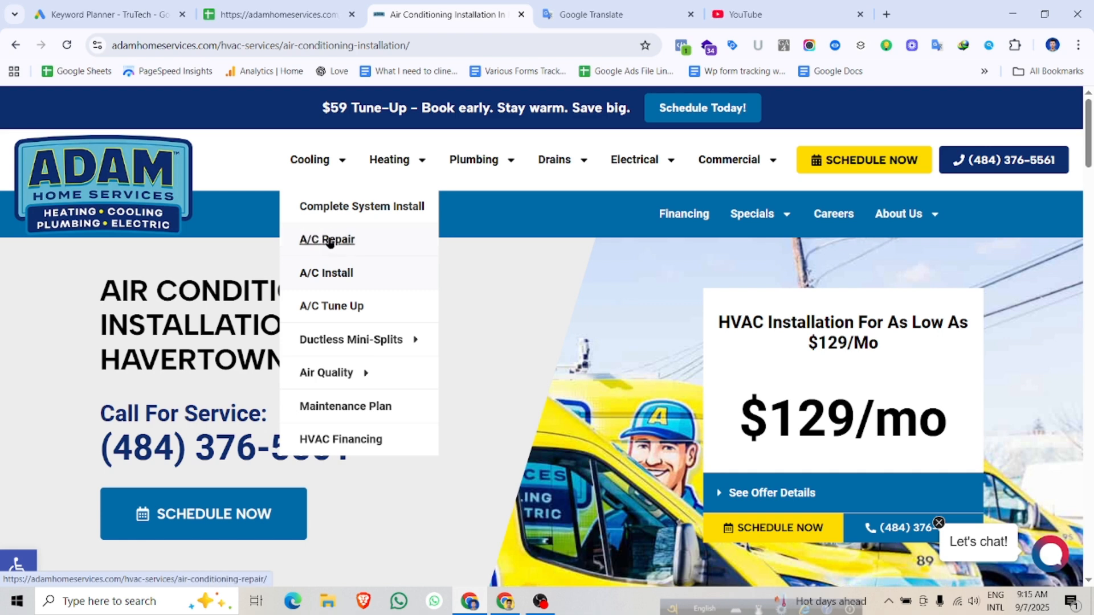
- Search YouTube for "ppc siyam" and open the PPCSiyam - Google Ads channel
click(791, 5)
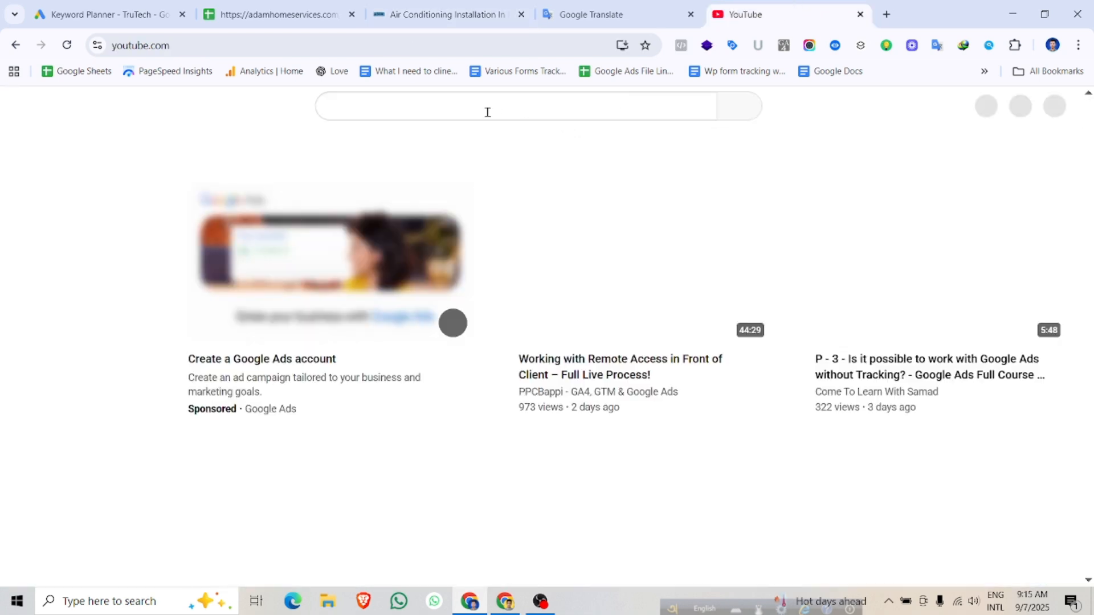
click(470, 109)
text(ppc siyam)
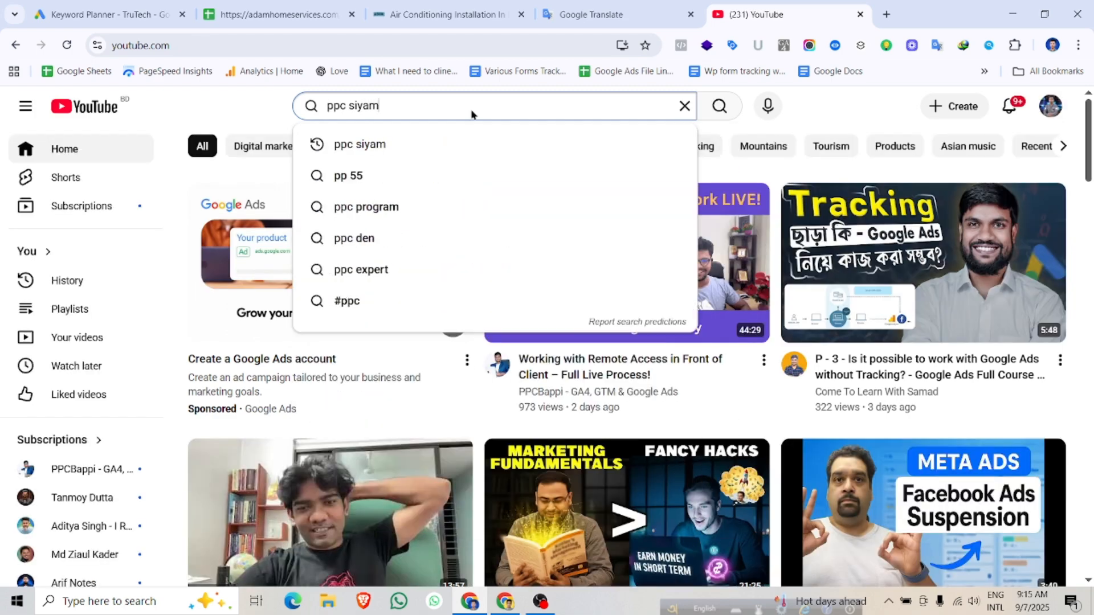
key(Return)
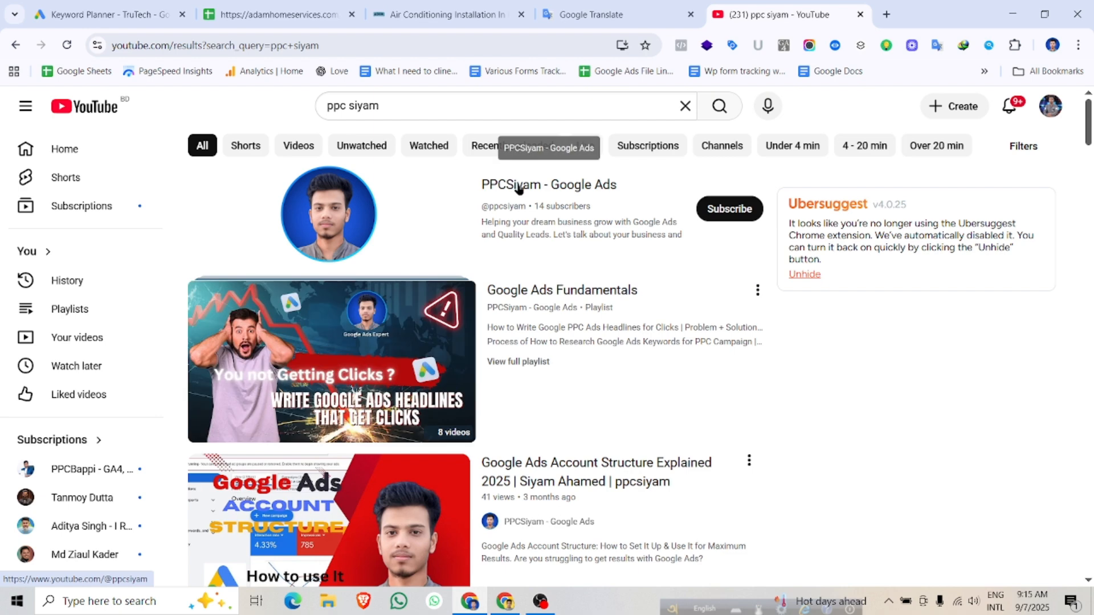
click(515, 186)
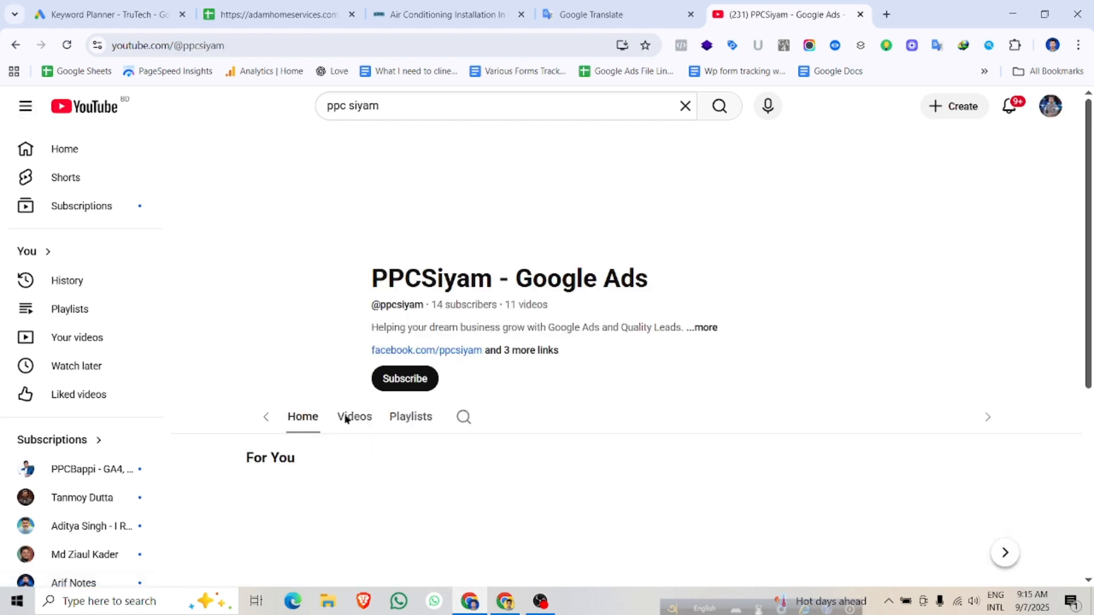
- View the channel's Keywords Research playlist and return to the YouTube home page
click(364, 421)
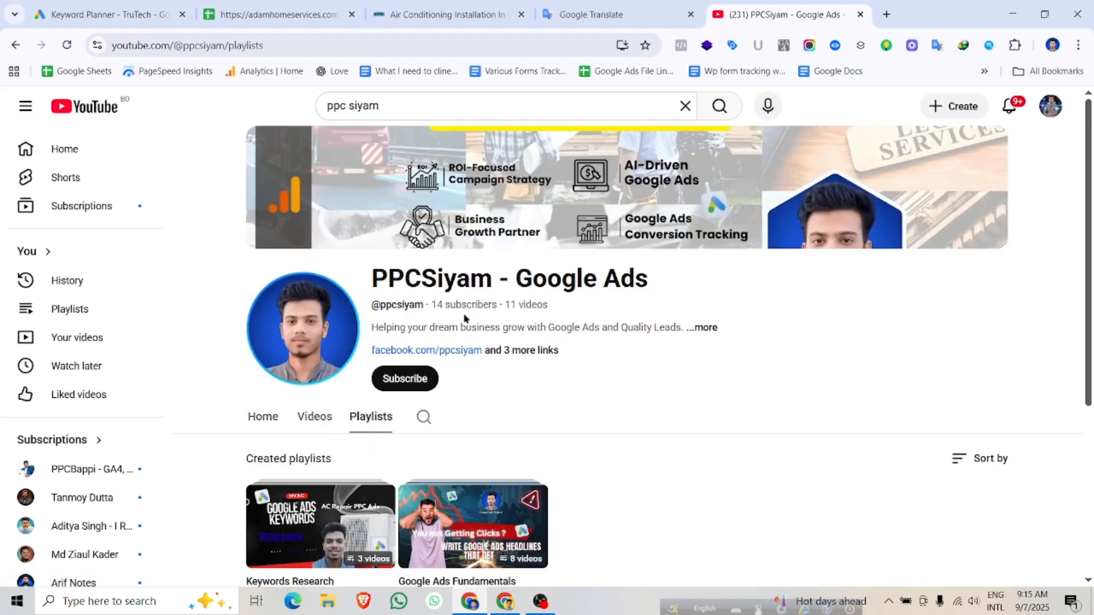
scroll(500, 275, down, 2)
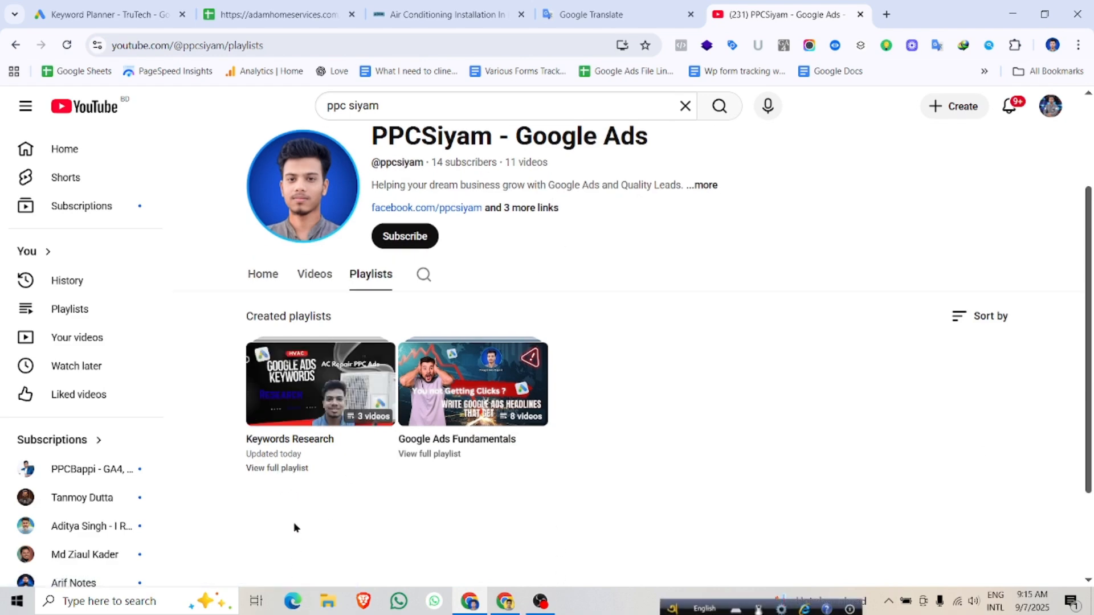
click(286, 476)
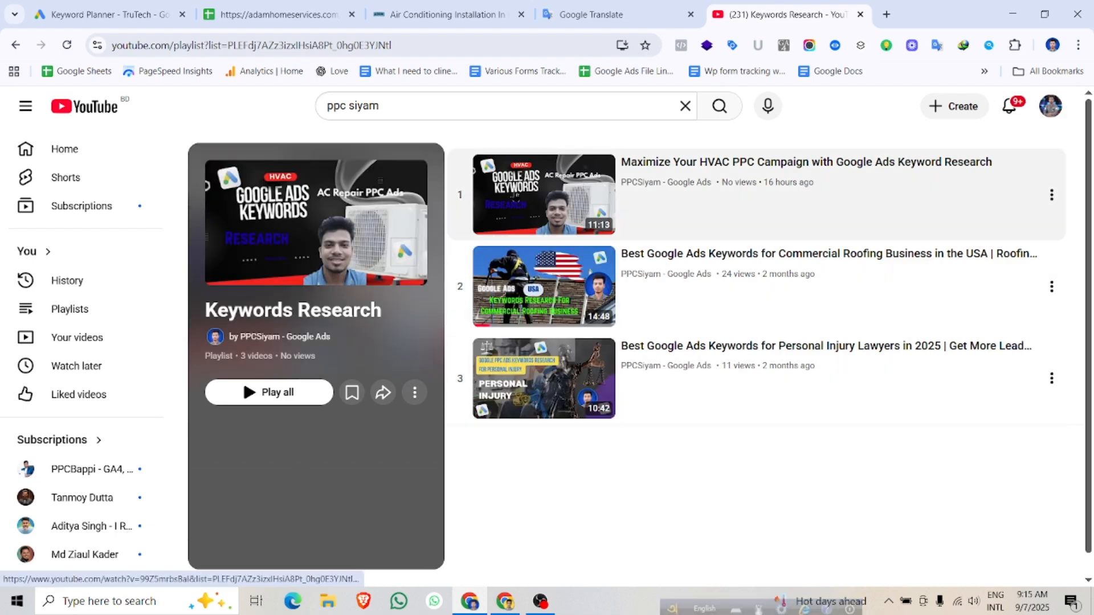
click(71, 152)
- Set the font size of the air-conditioning-installation heading in cell C1 of the spreadsheet to 11
click(285, 27)
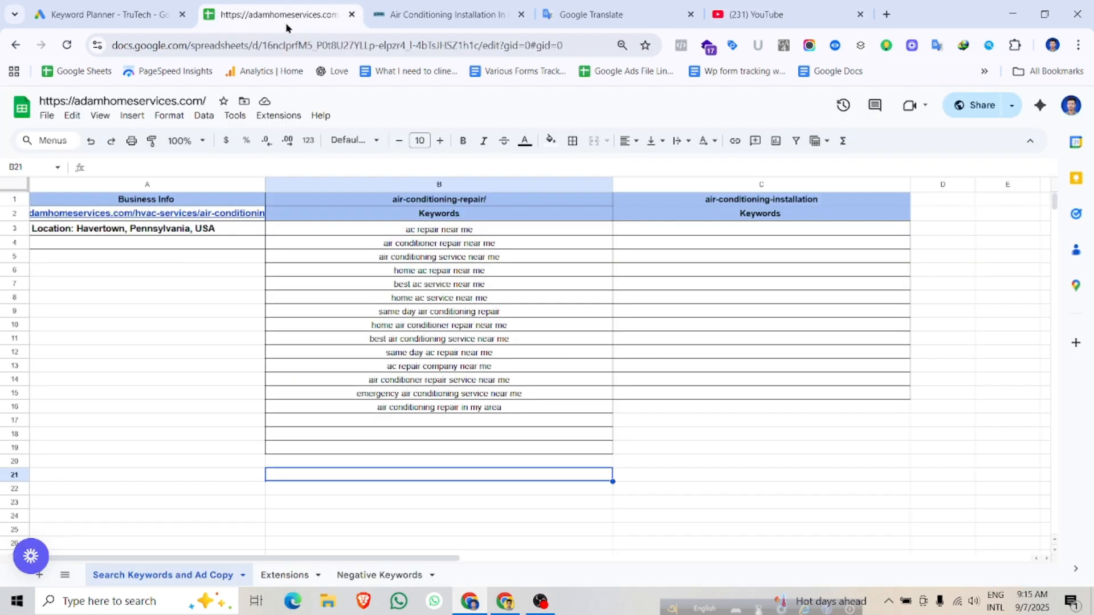
click(697, 353)
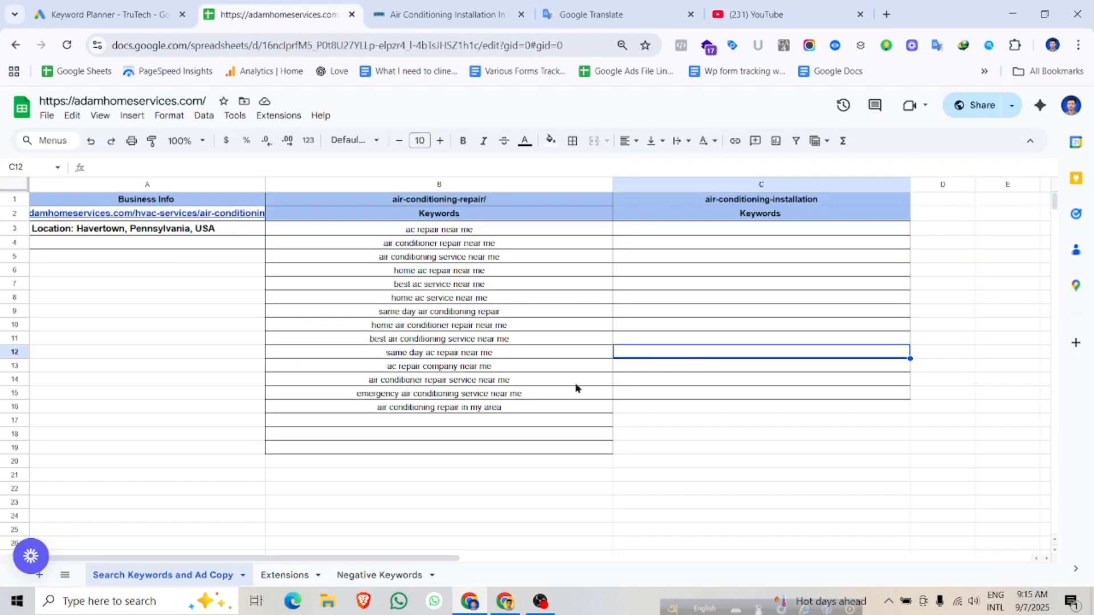
click(748, 201)
double_click(748, 200)
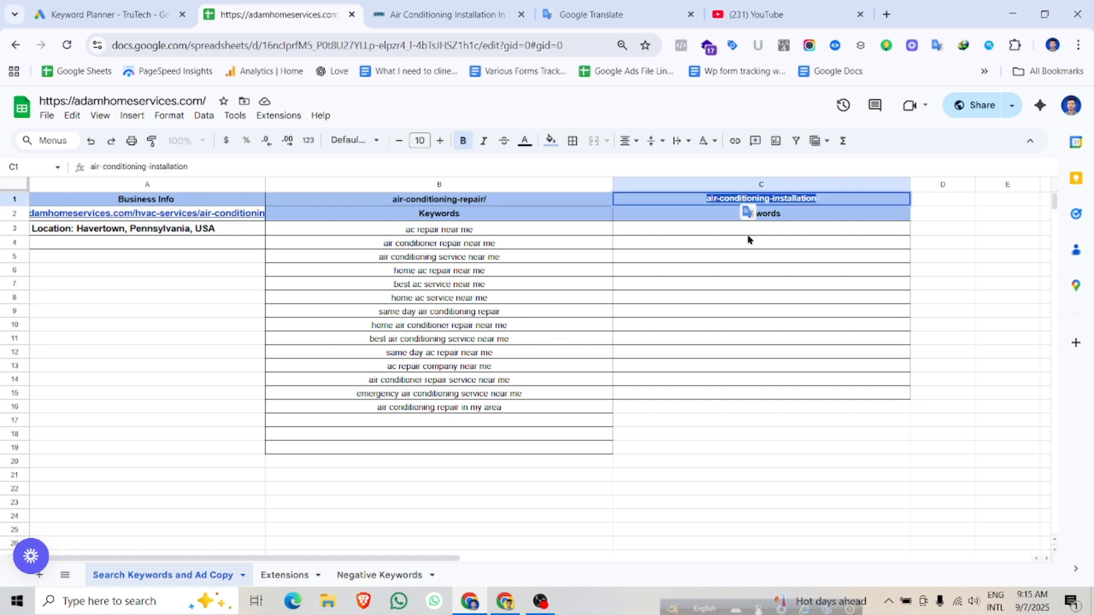
click(438, 140)
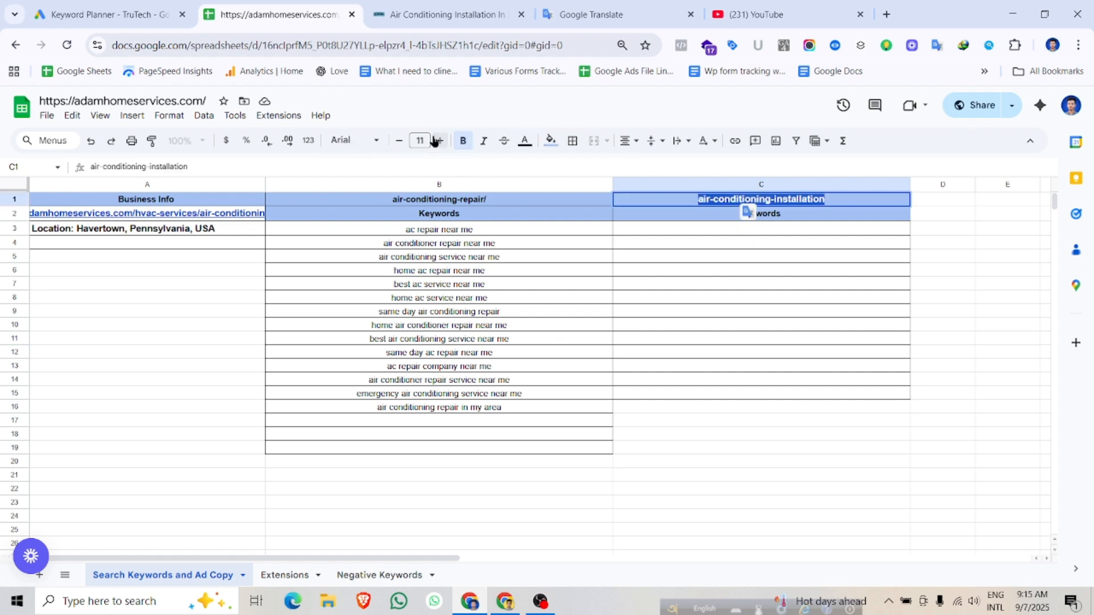
click(827, 358)
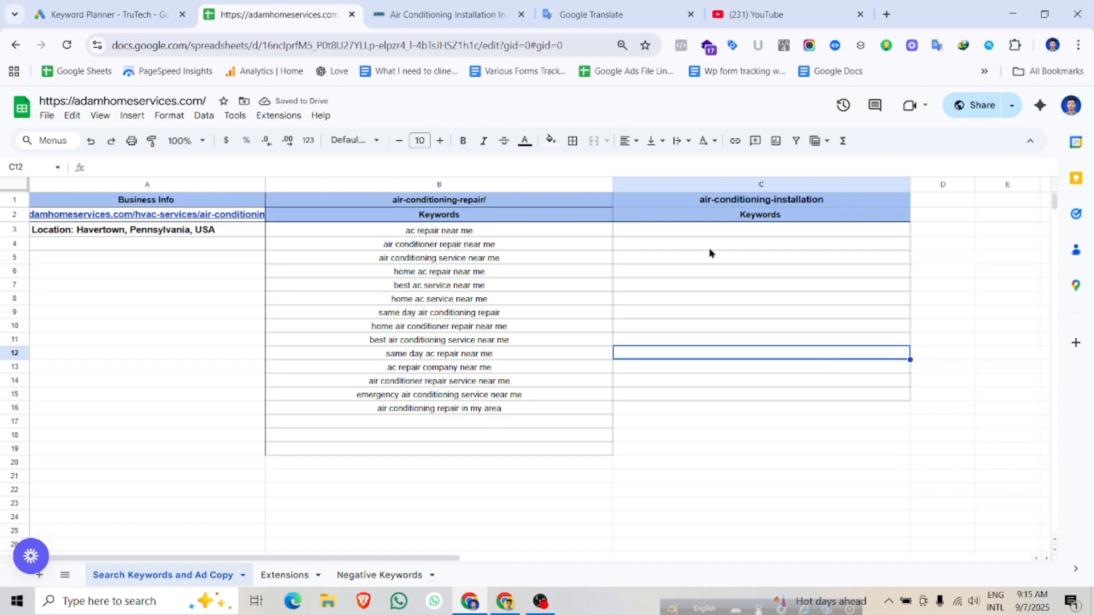
- Copy the air-conditioning-installation heading from cell C1 into Keyword Planner's products or services field
click(758, 205)
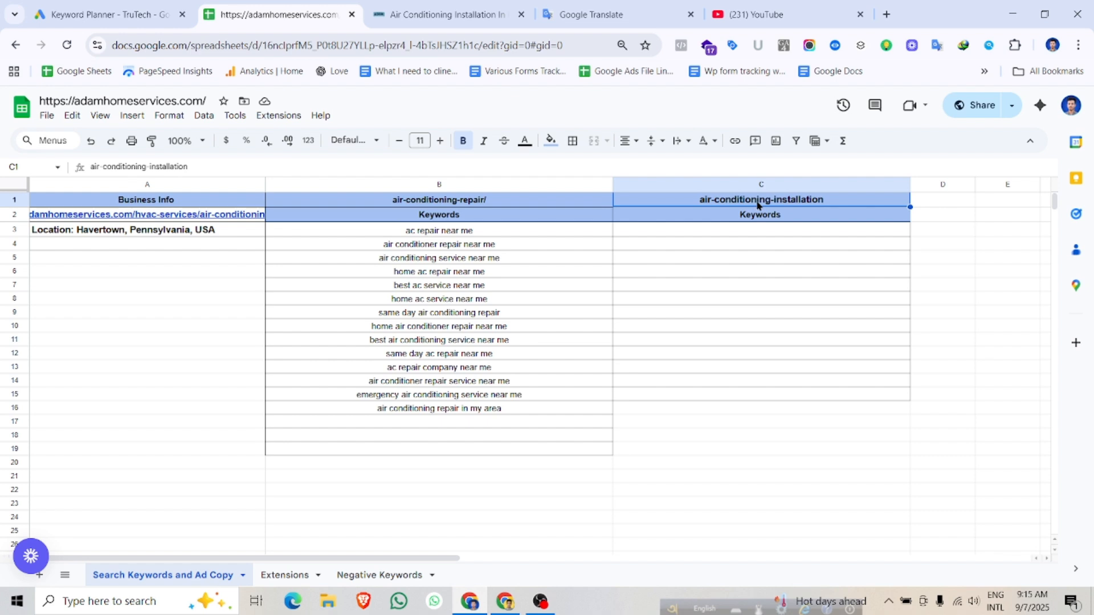
triple_click(758, 202)
key(ctrl+c)
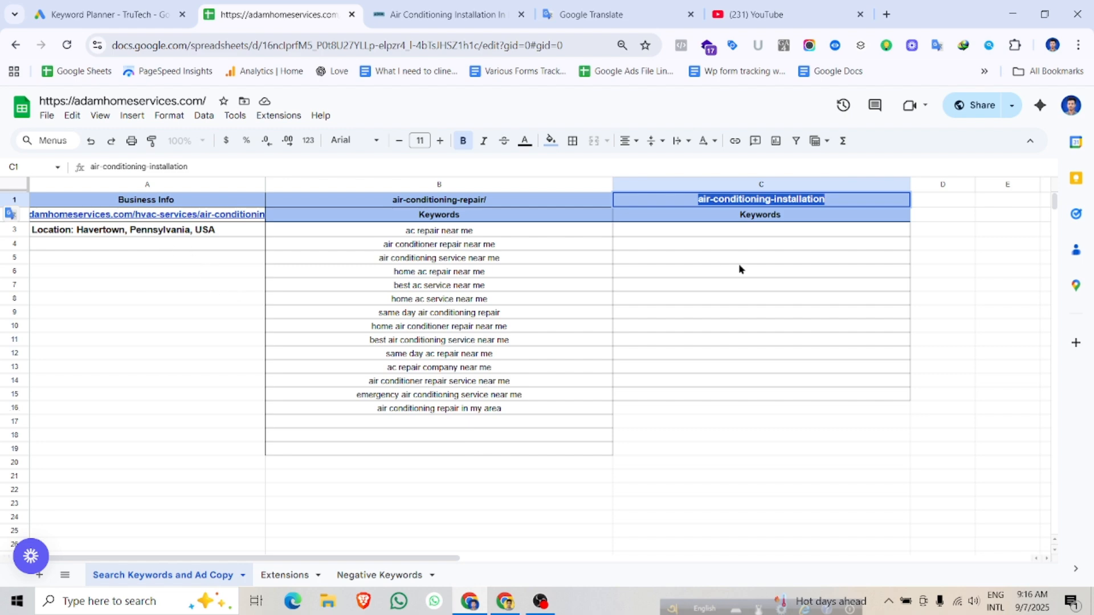
click(106, 14)
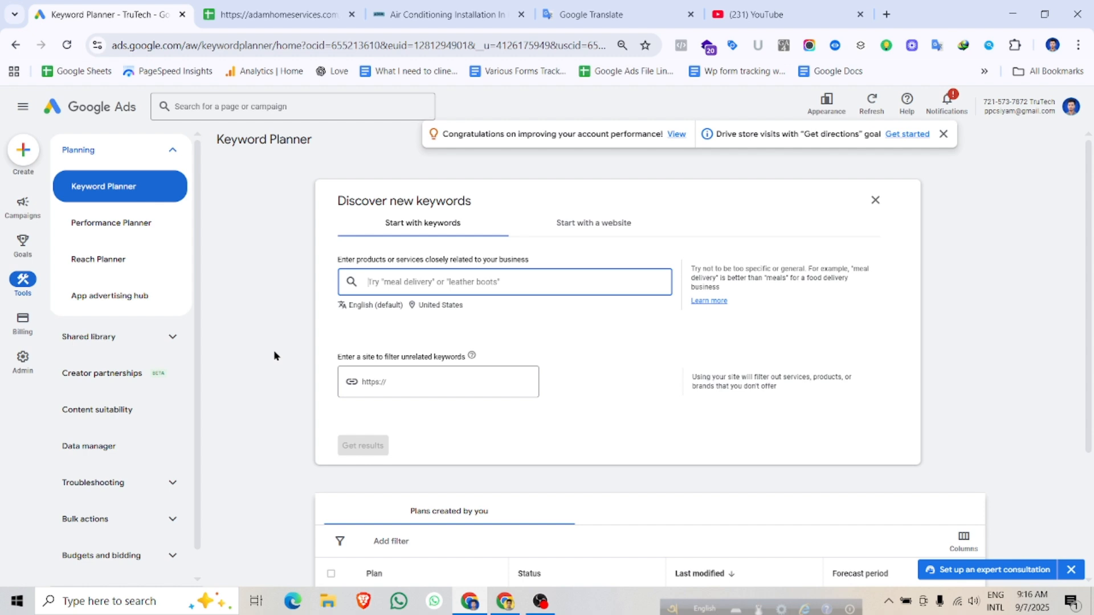
key(ctrl+v)
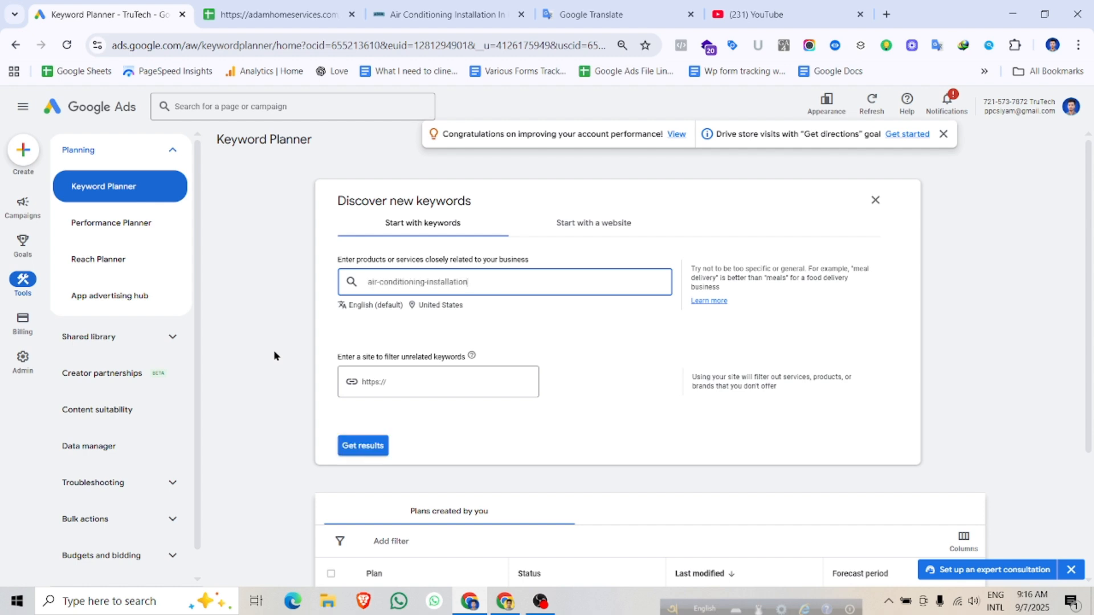
- Replace the hyphens in the pasted phrase with spaces and add "air conditioning installation" as a seed keyword
click(428, 282)
key(BackSpace)
click(385, 283)
key(BackSpace)
click(474, 283)
key(Return)
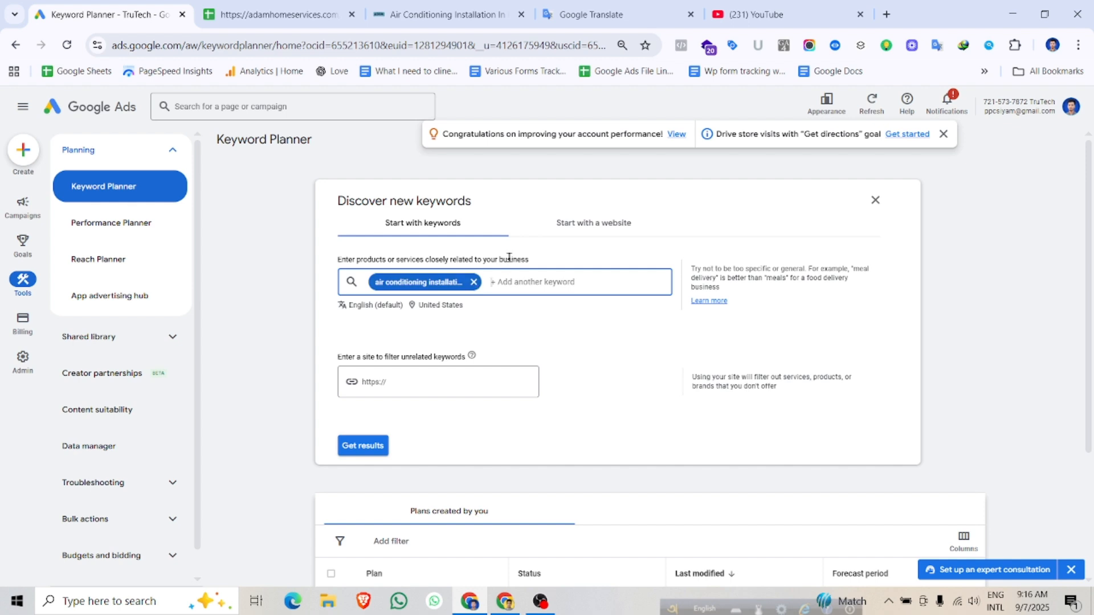
- Examine the website's Cooling services and the air-conditioning-installation column in the spreadsheet
click(393, 13)
mouse_move(340, 160)
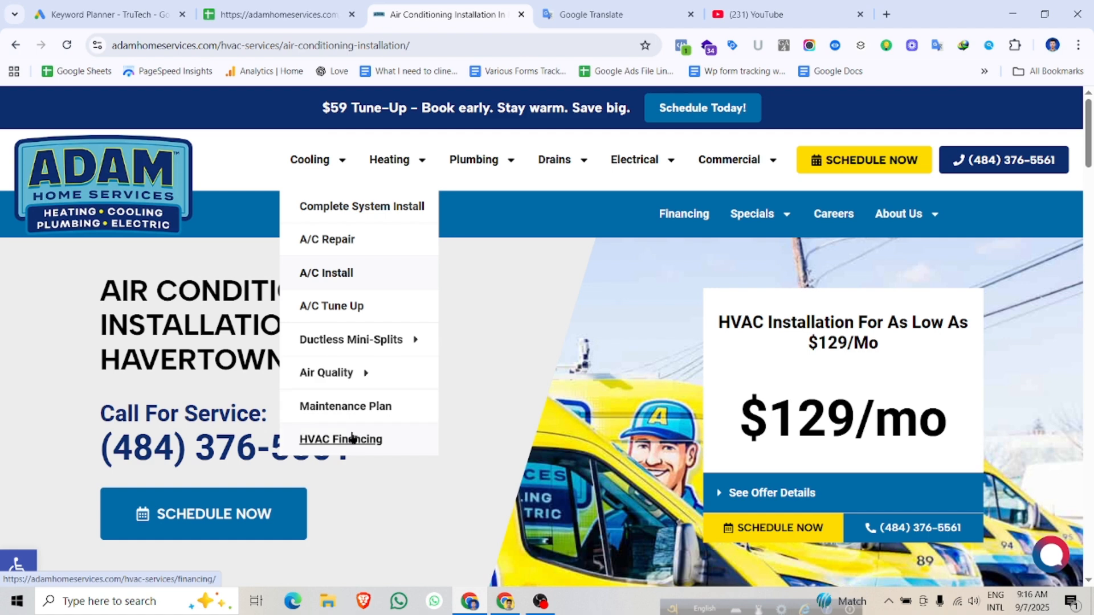
click(303, 17)
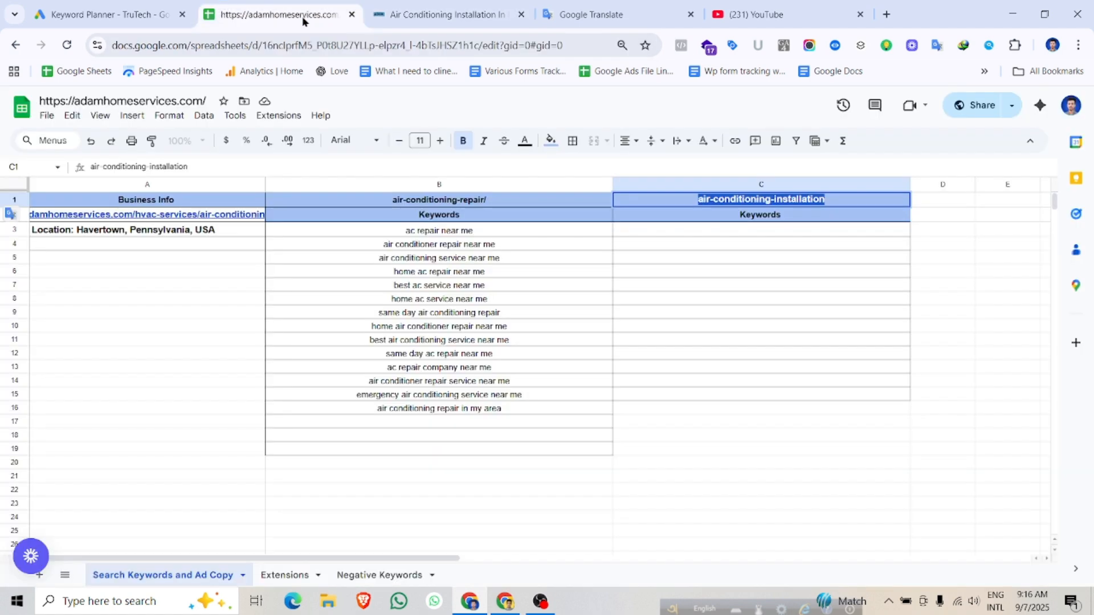
click(666, 354)
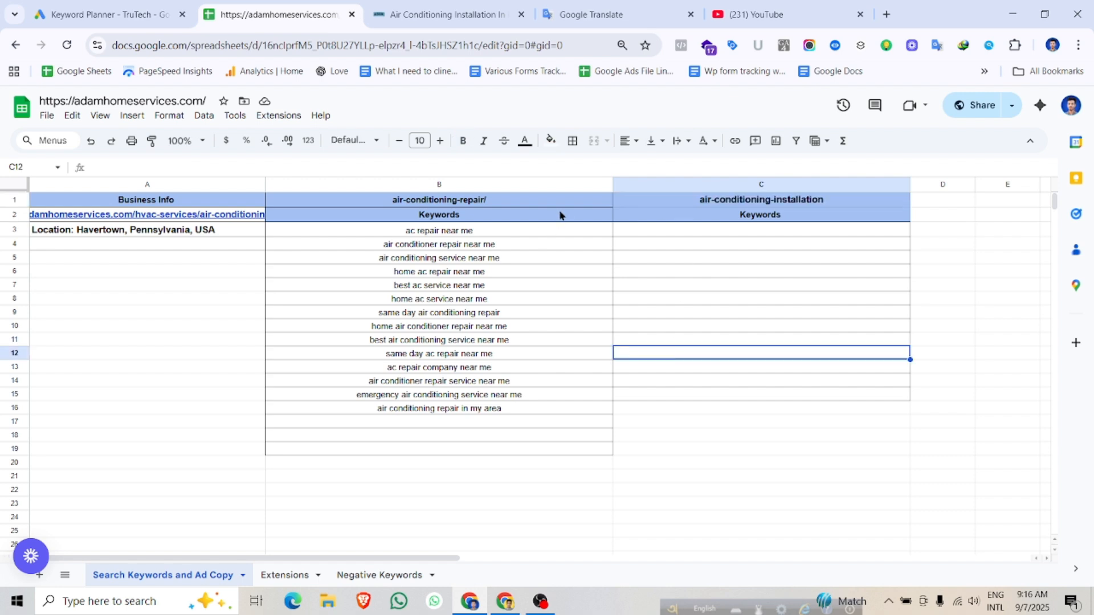
drag(652, 200, 668, 400)
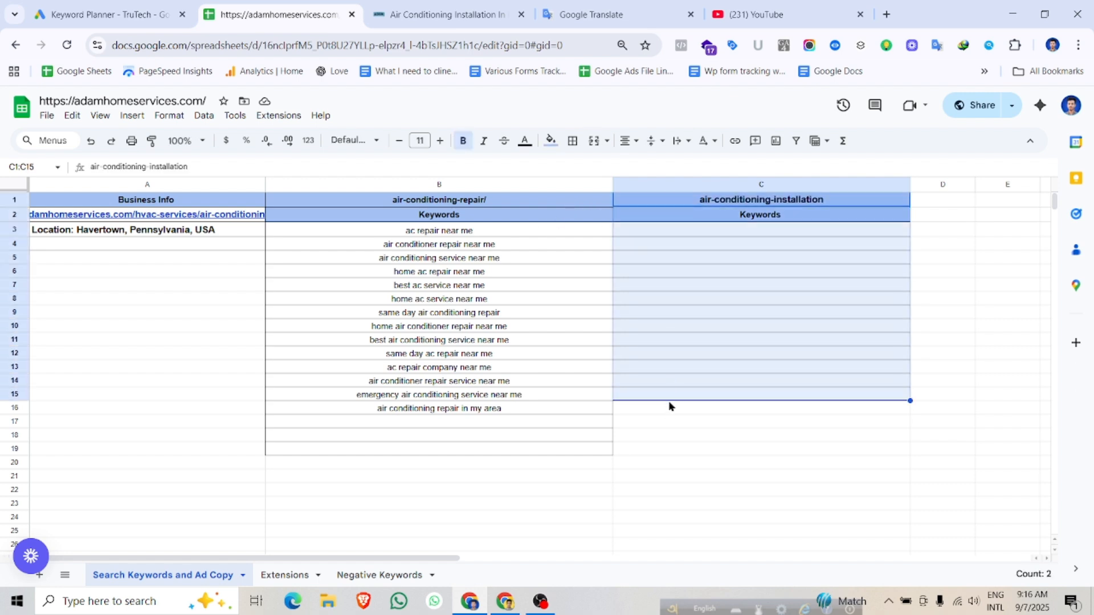
click(674, 423)
drag(661, 204, 664, 437)
click(658, 480)
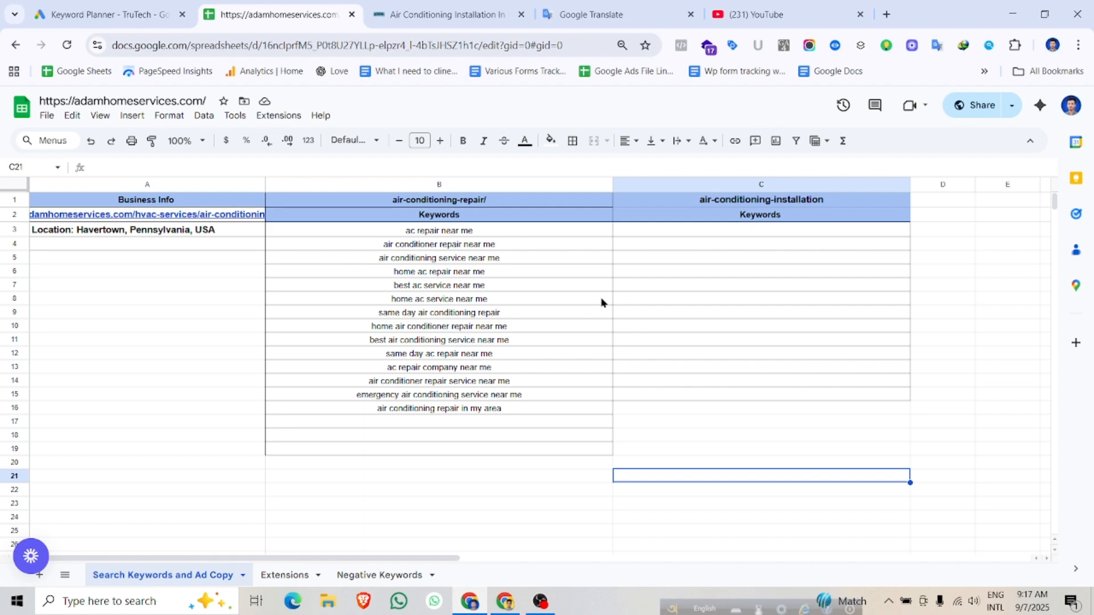
click(374, 8)
click(282, 8)
- Add "ac install near me" as another seed keyword in Keyword Planner
click(63, 7)
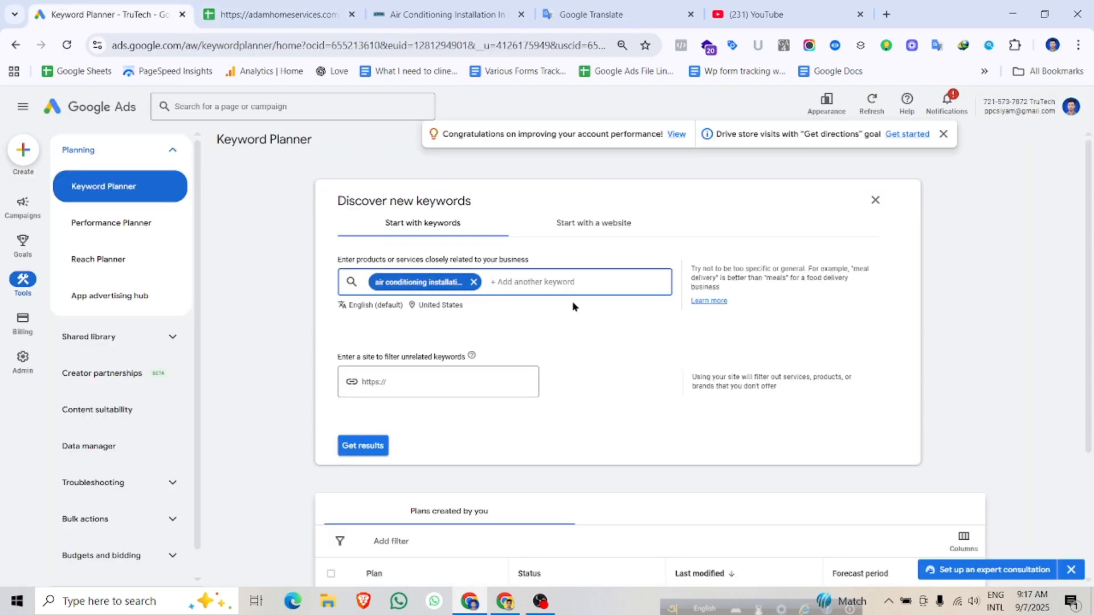
text(ac install near me)
key(Return)
- Add "ac installation near me" as a seed keyword, correcting the misspelled word "installation"
text(ac ins)
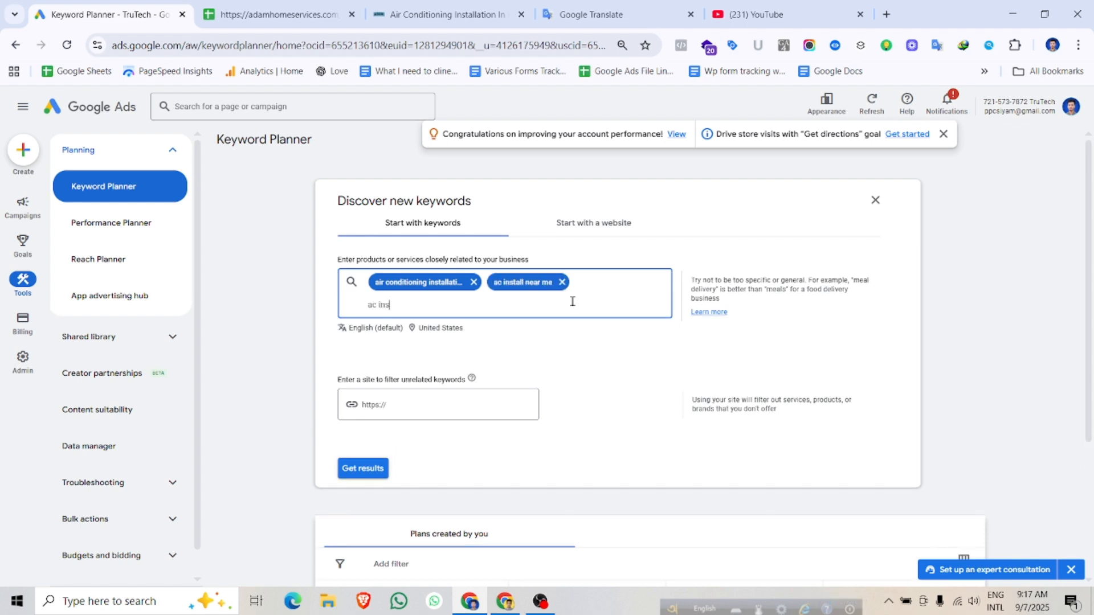
text(tallatoin )
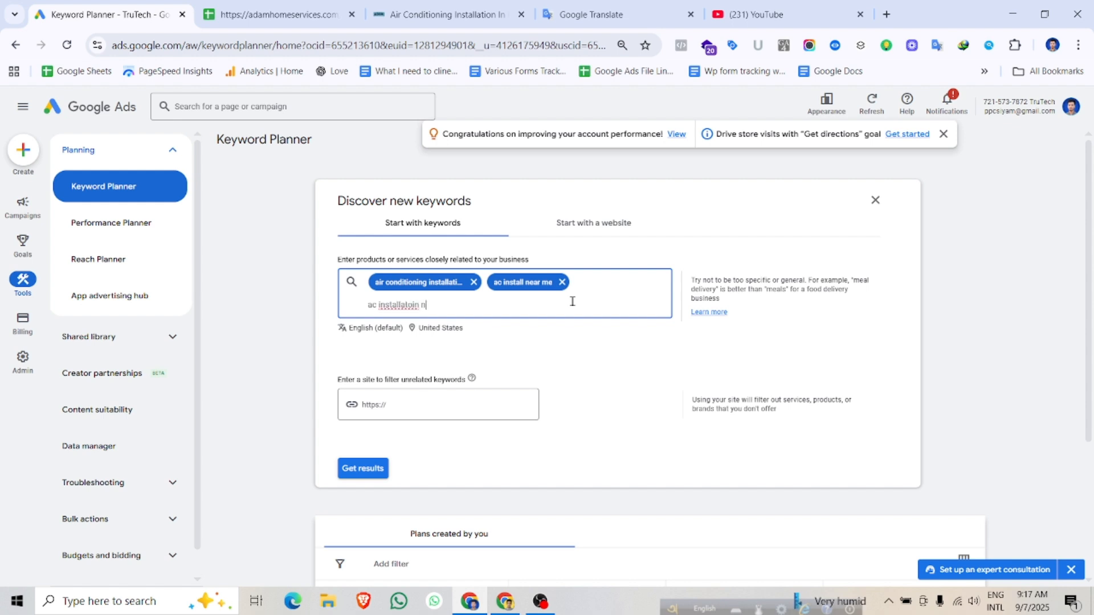
text(nw)
text(near me)
right_click(389, 307)
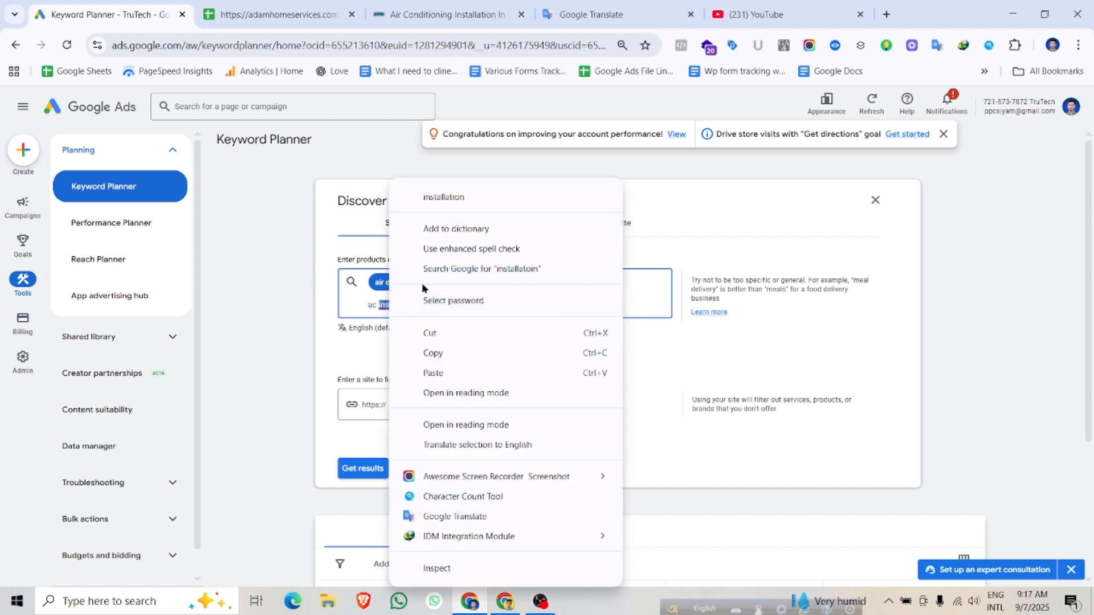
click(431, 208)
key(Return)
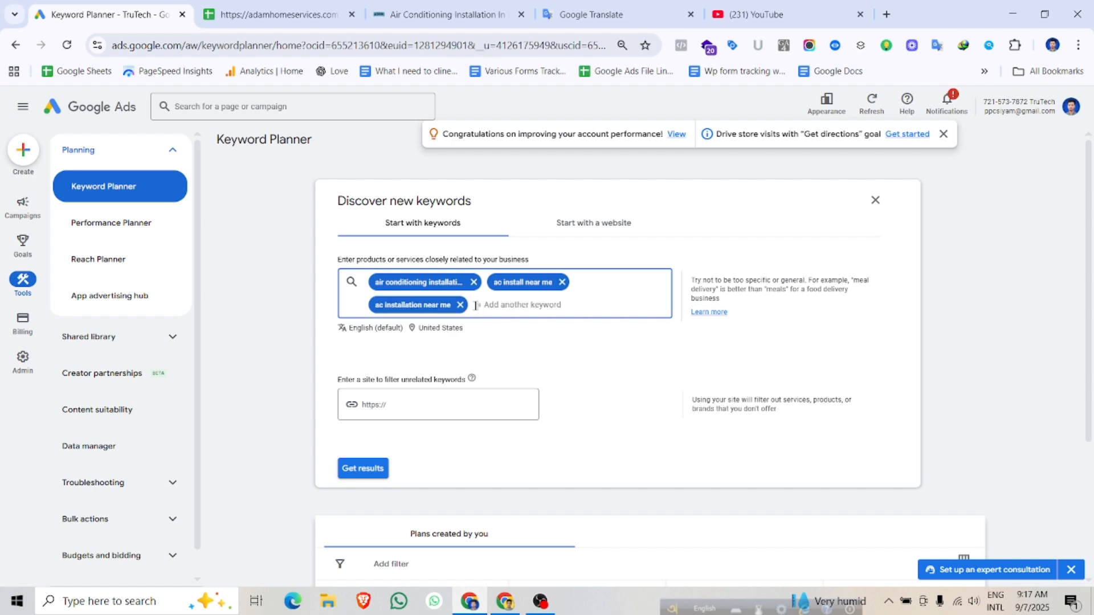
- Replace United States with Pennsylvania, United States as the target location and get the keyword results
click(447, 329)
click(534, 297)
click(328, 235)
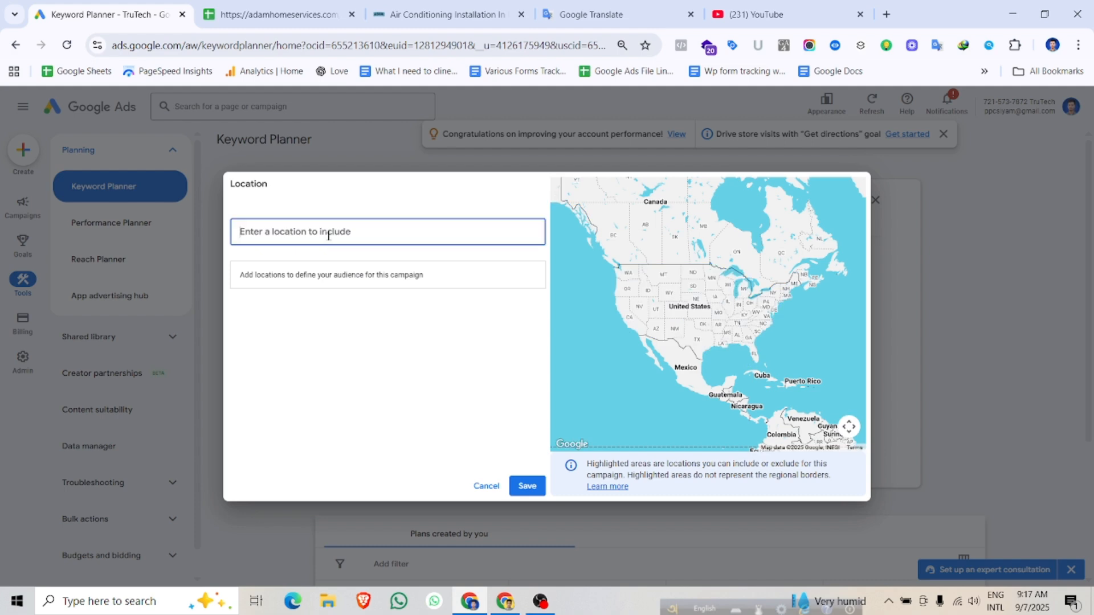
text(pe)
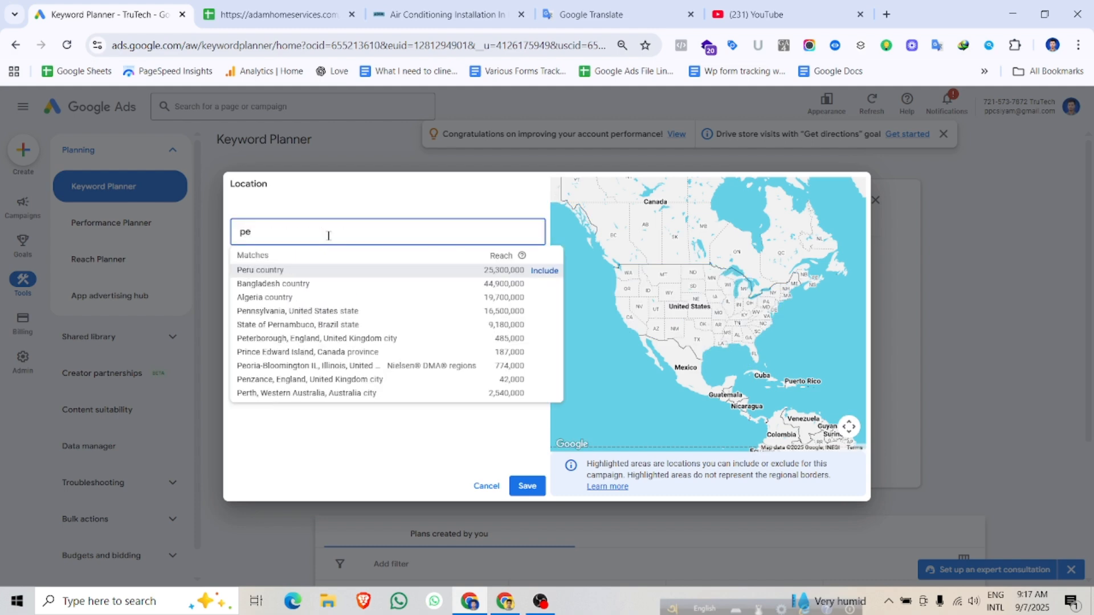
text(n)
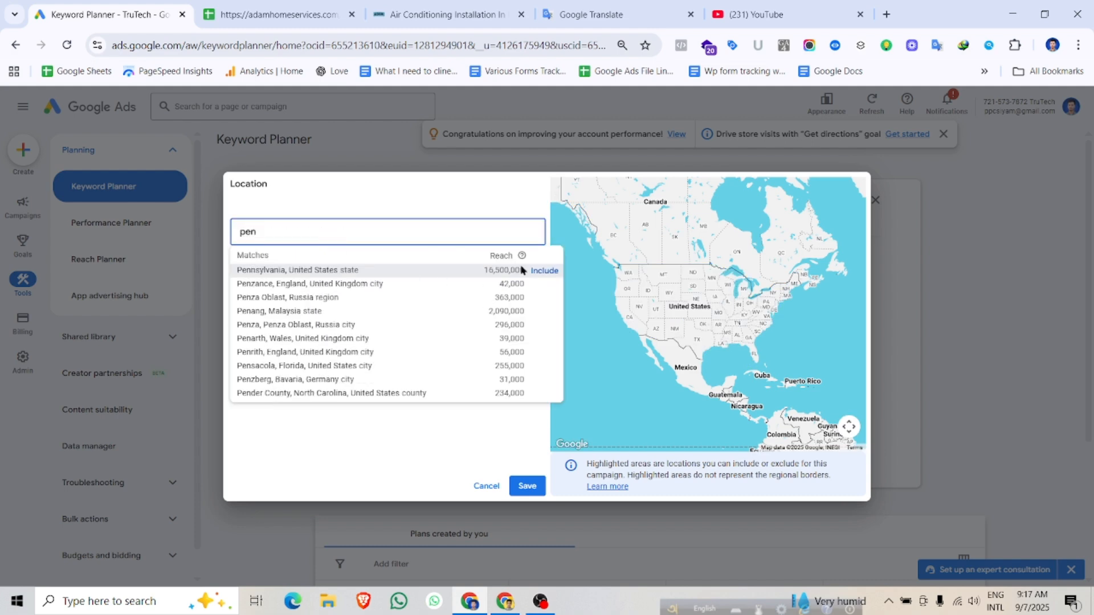
click(544, 271)
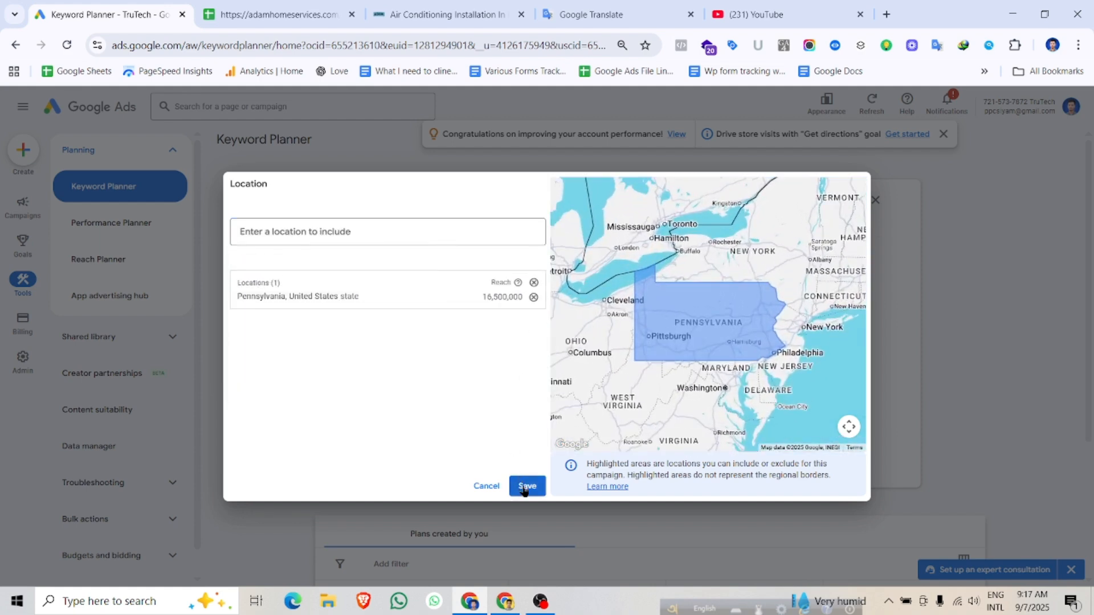
click(523, 484)
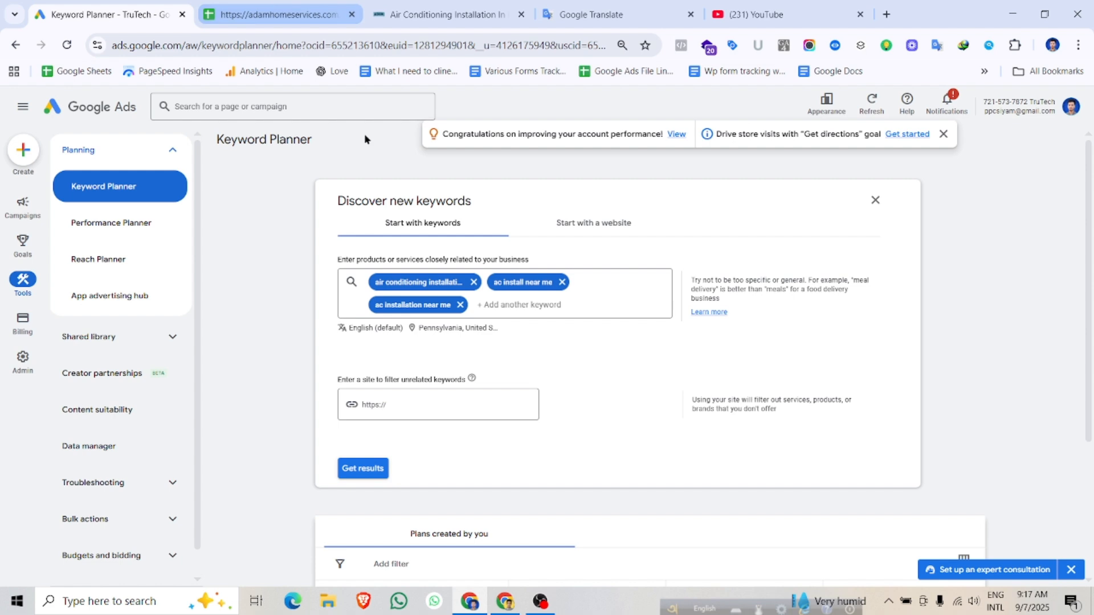
click(374, 470)
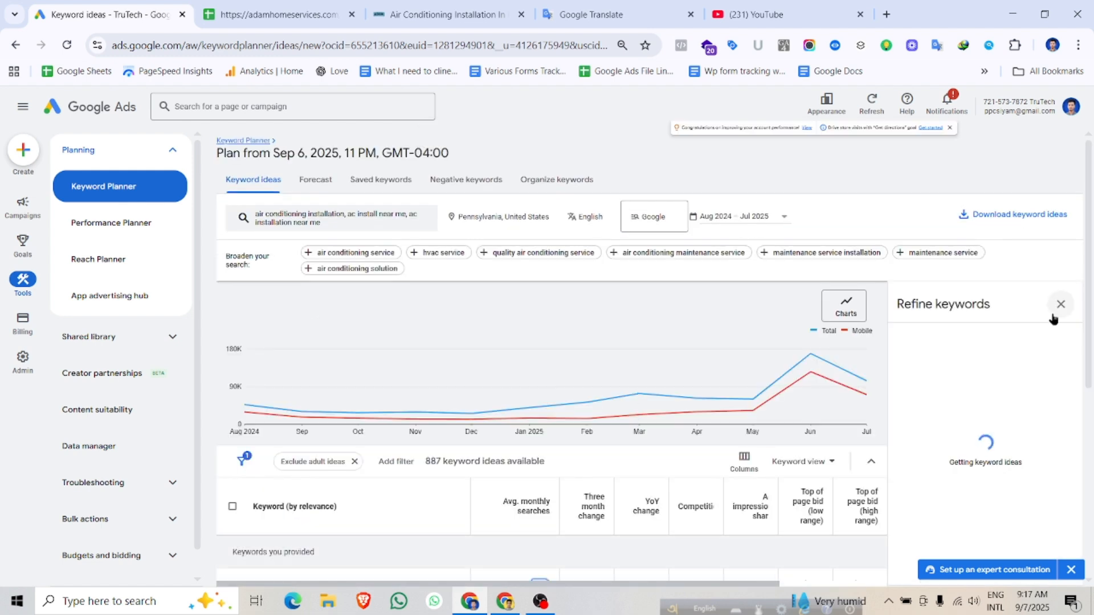
- Close the Refine keywords pane and set the keyword ideas table to show 500 rows
click(1060, 304)
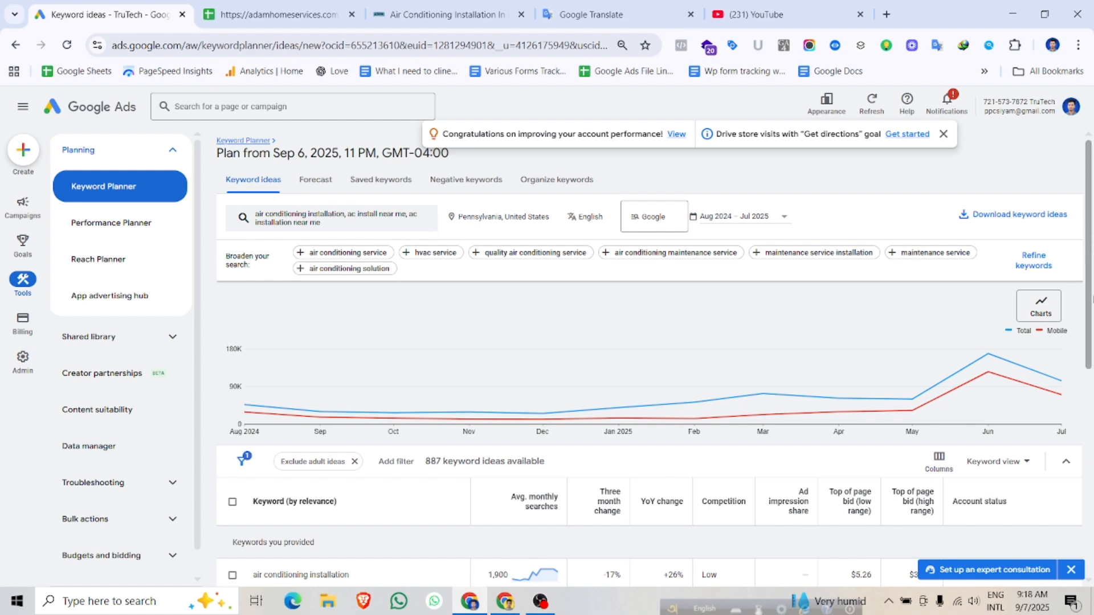
scroll(1092, 301, down, 3)
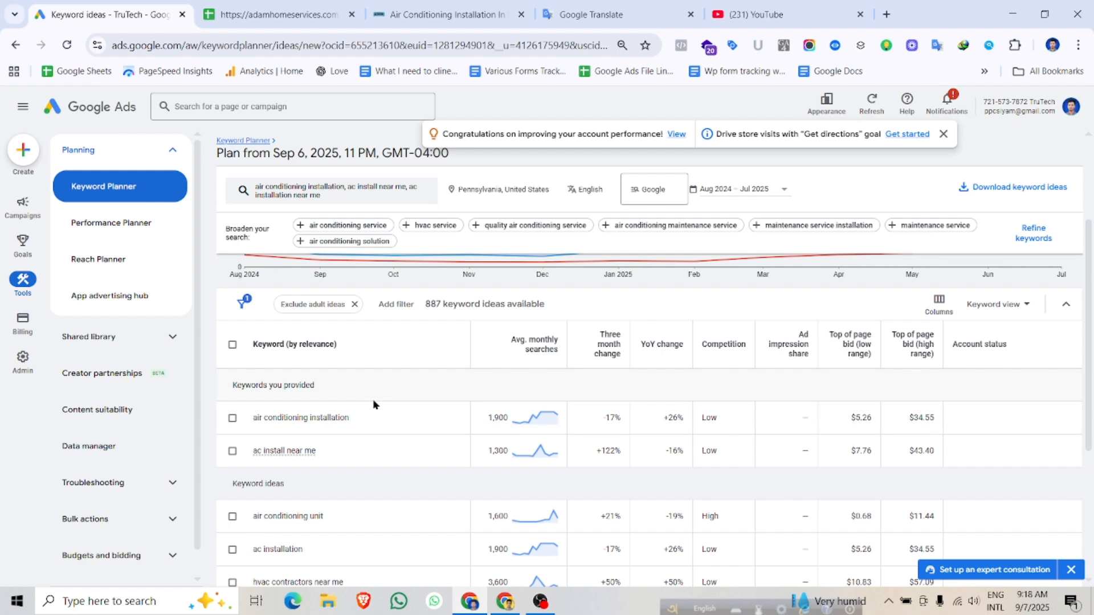
scroll(372, 399, down, 3)
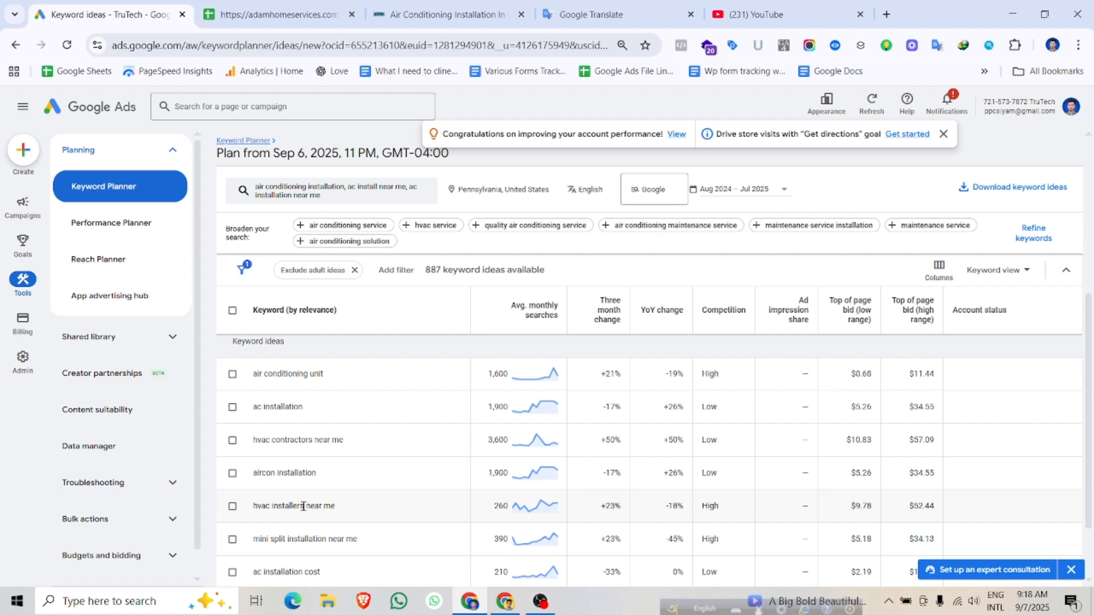
scroll(303, 506, down, 2)
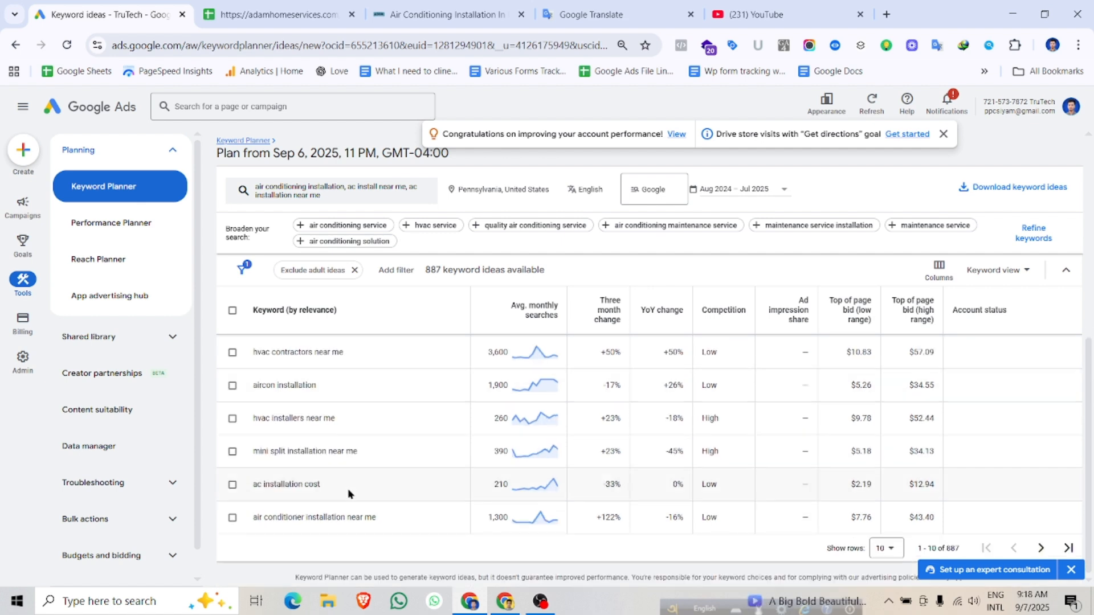
click(886, 548)
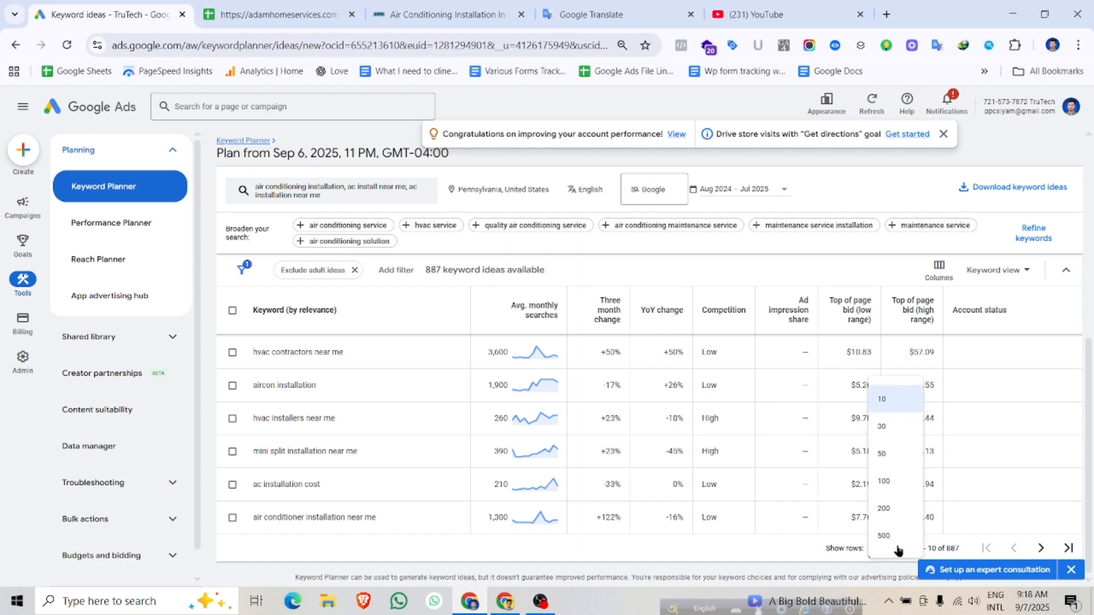
click(893, 542)
scroll(419, 426, down, 3)
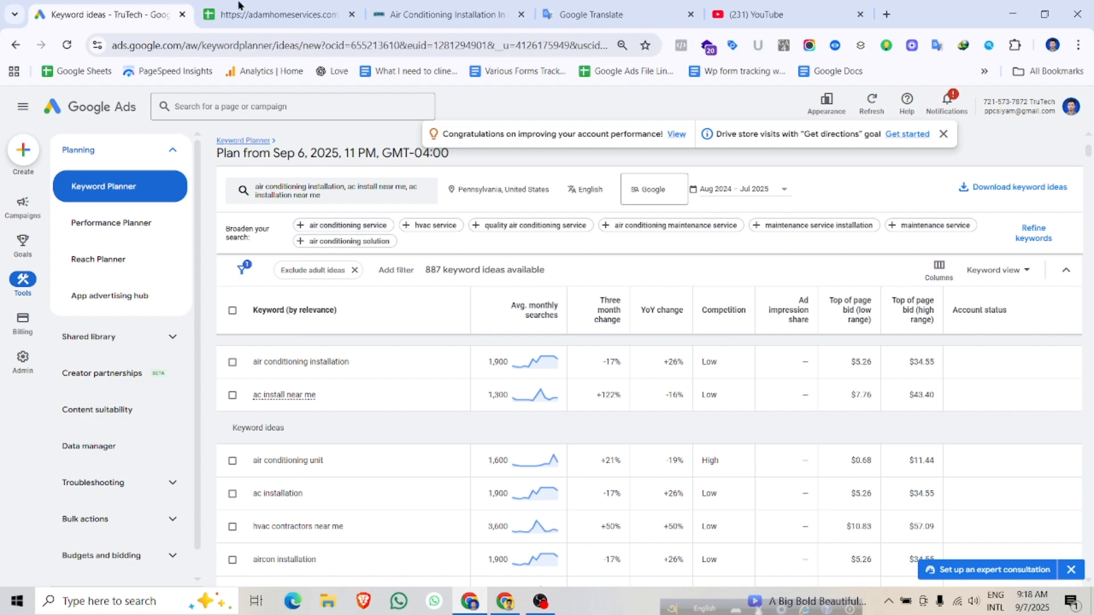
- Examine the spreadsheet's air-conditioning-repair keyword list as a model for the air-conditioning-installation column
click(273, 23)
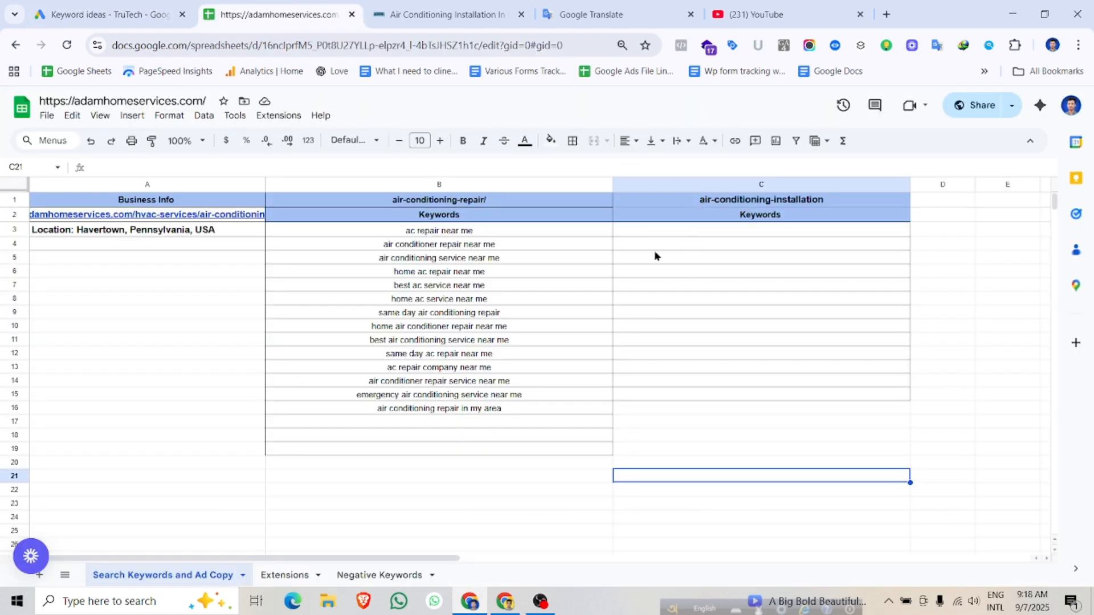
click(556, 288)
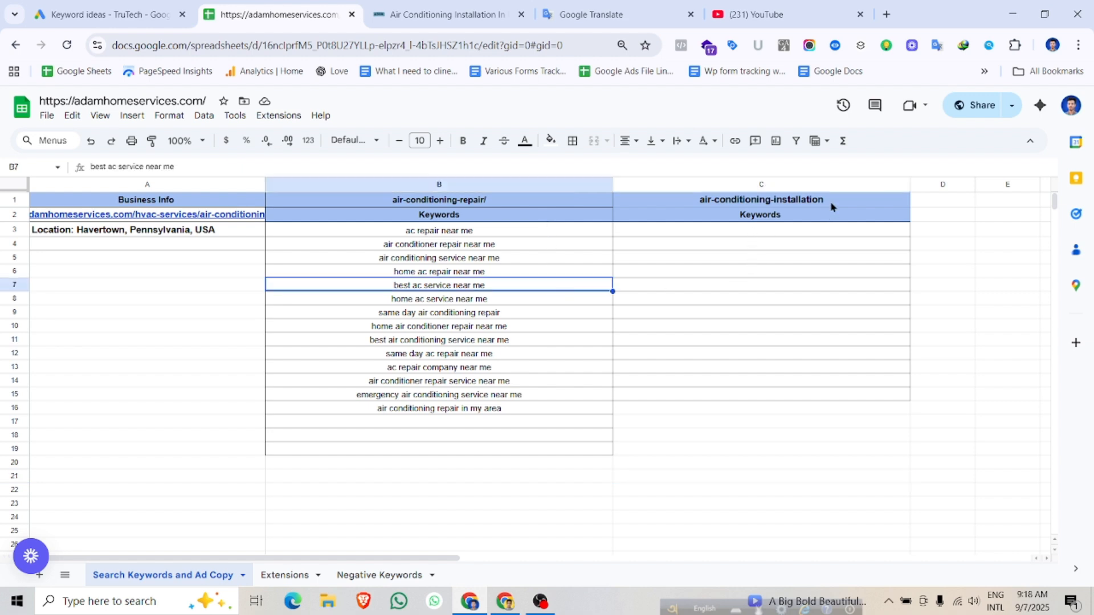
drag(831, 205, 832, 415)
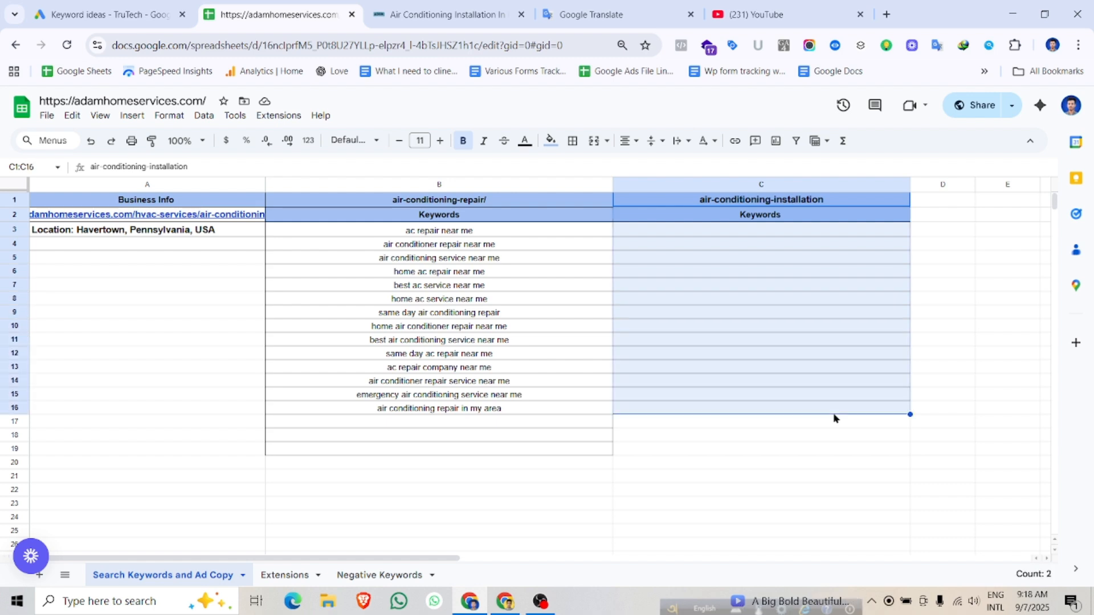
click(489, 372)
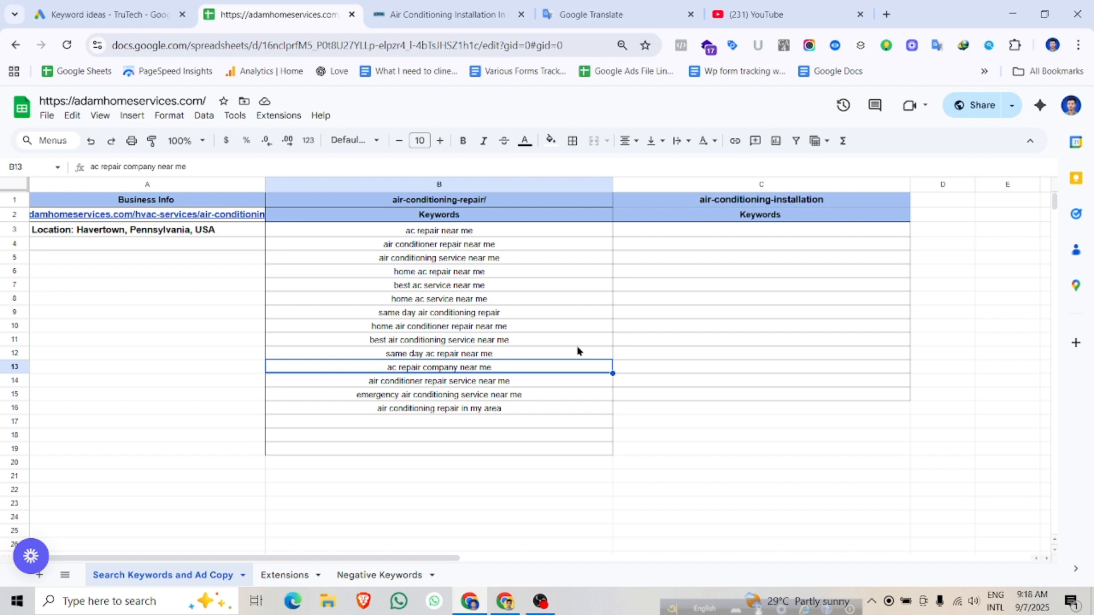
click(519, 202)
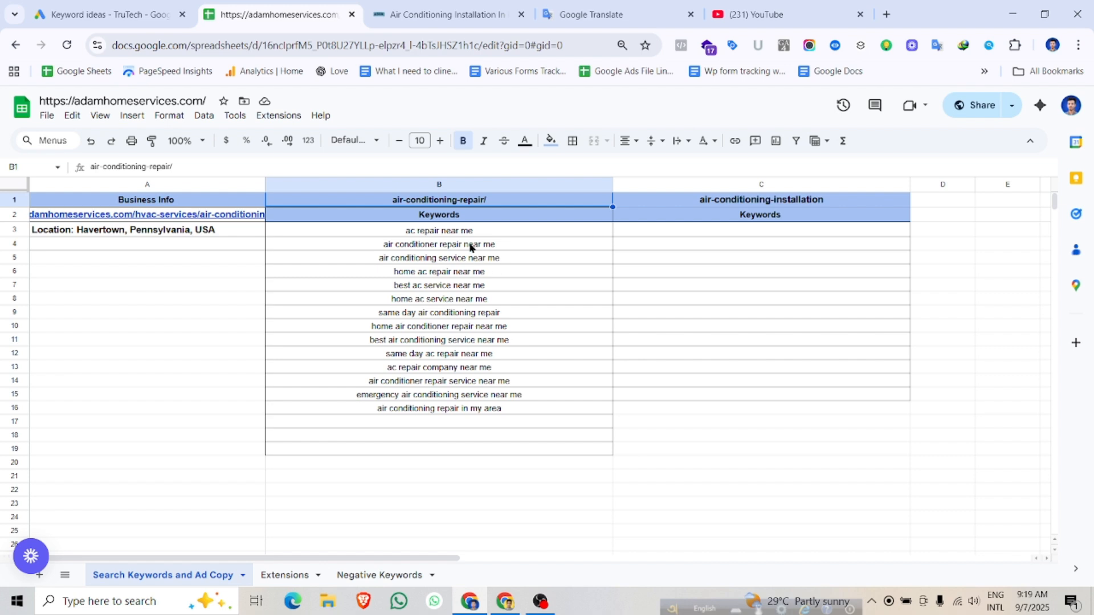
click(454, 234)
drag(450, 274, 437, 410)
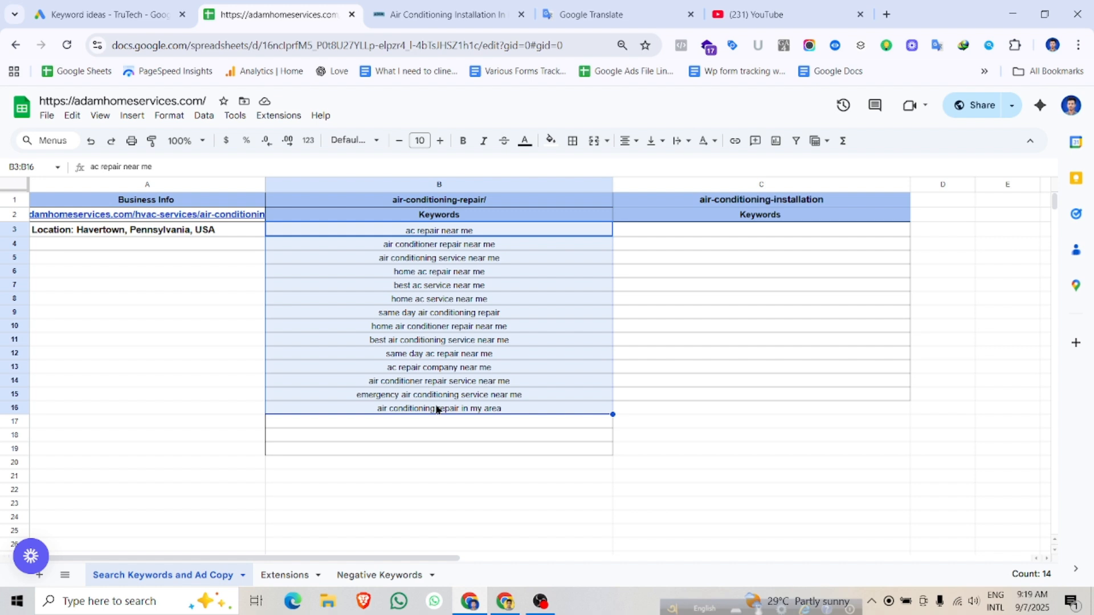
click(447, 434)
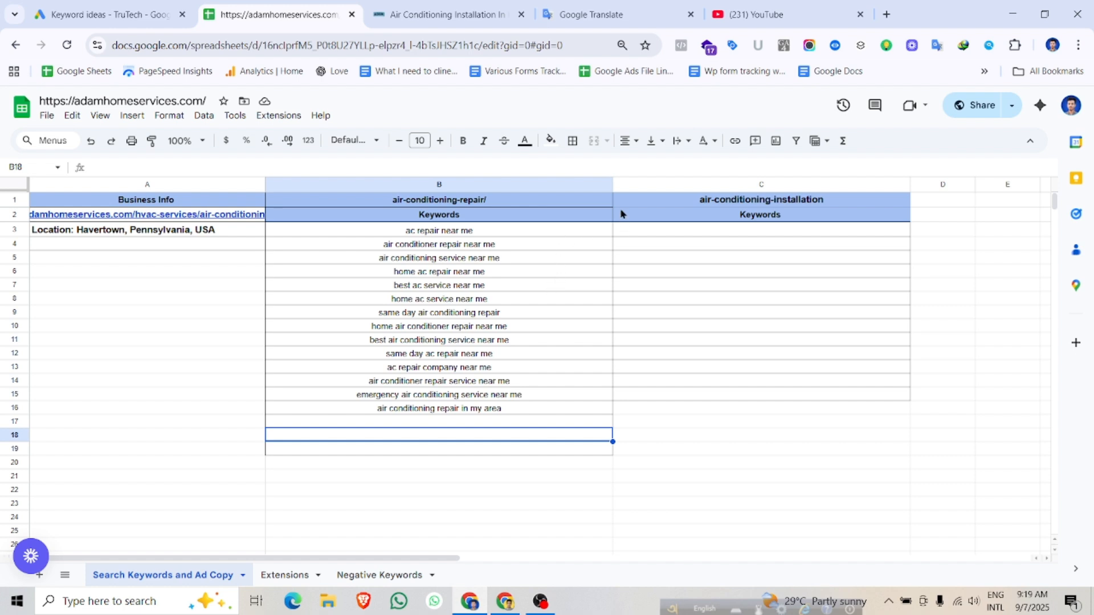
click(588, 297)
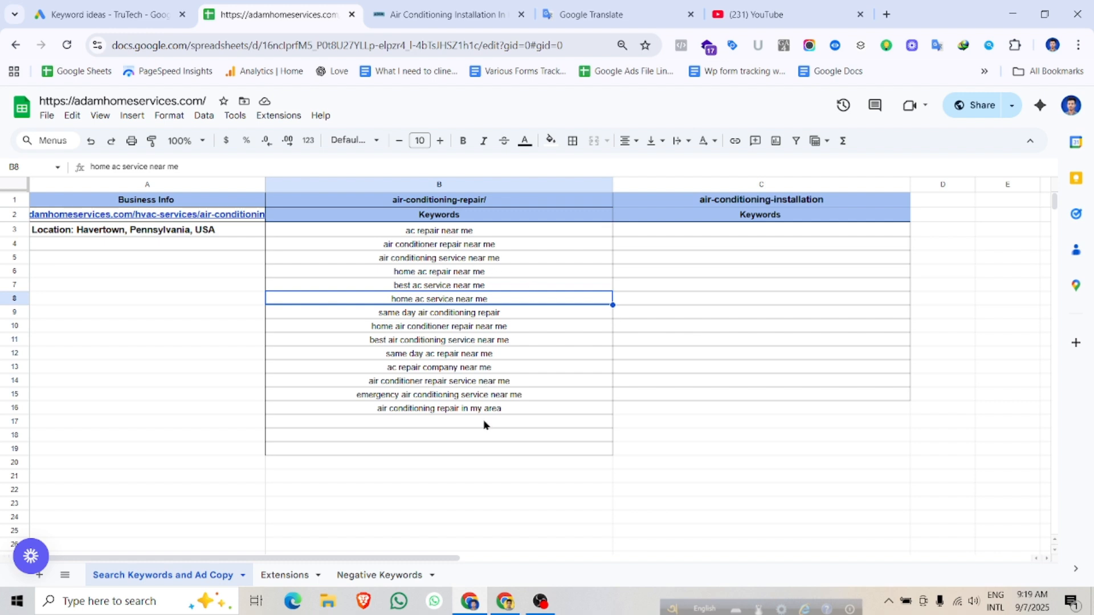
click(764, 398)
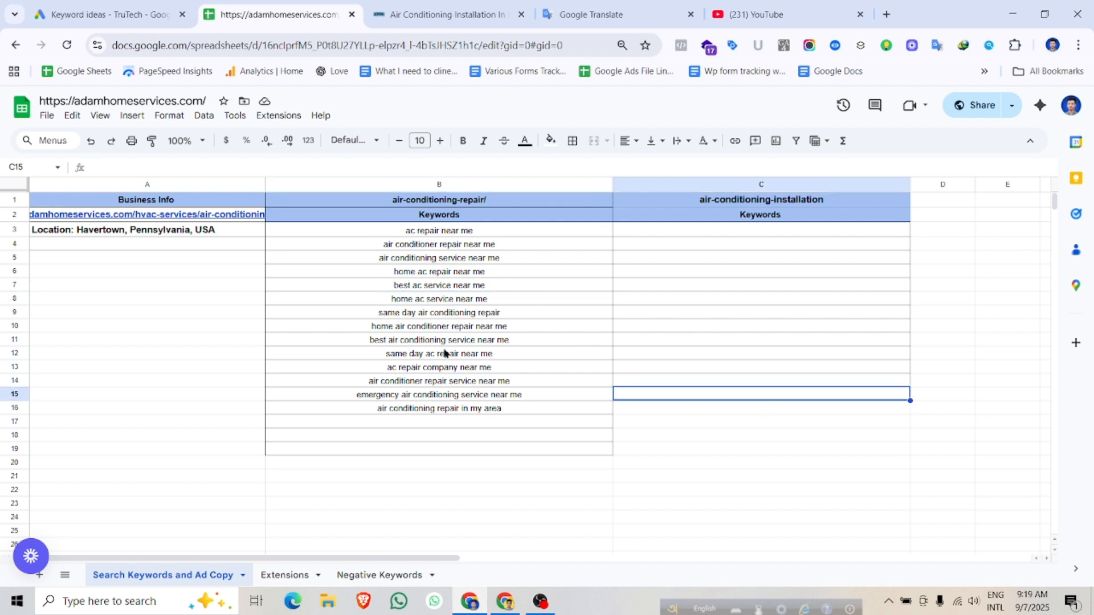
click(761, 409)
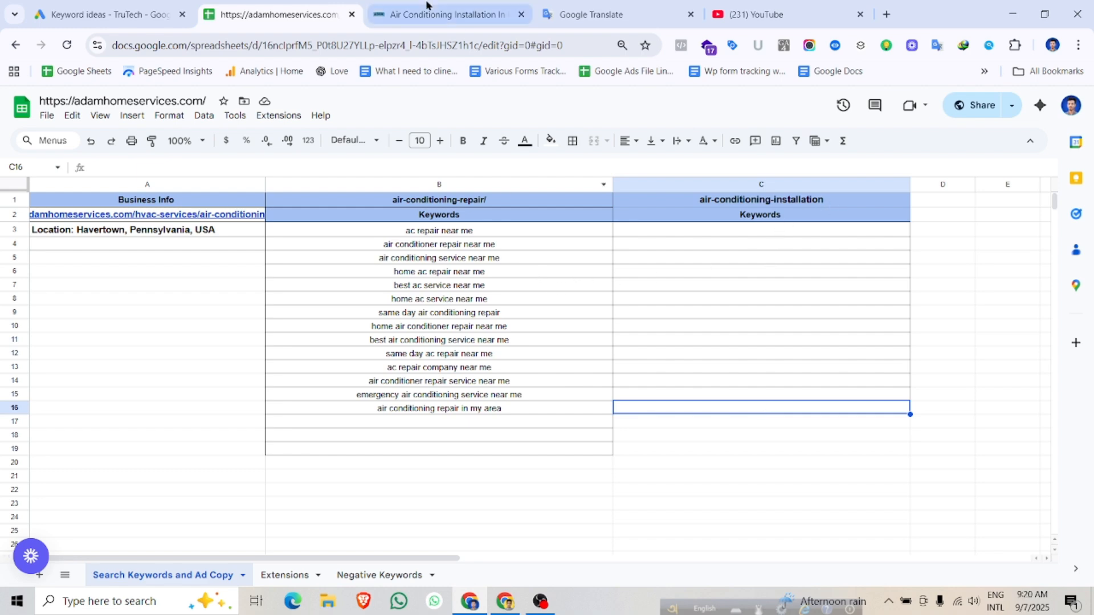
- Return to the Keyword Planner results and select the keyword idea "hvac installers near me"
click(102, 14)
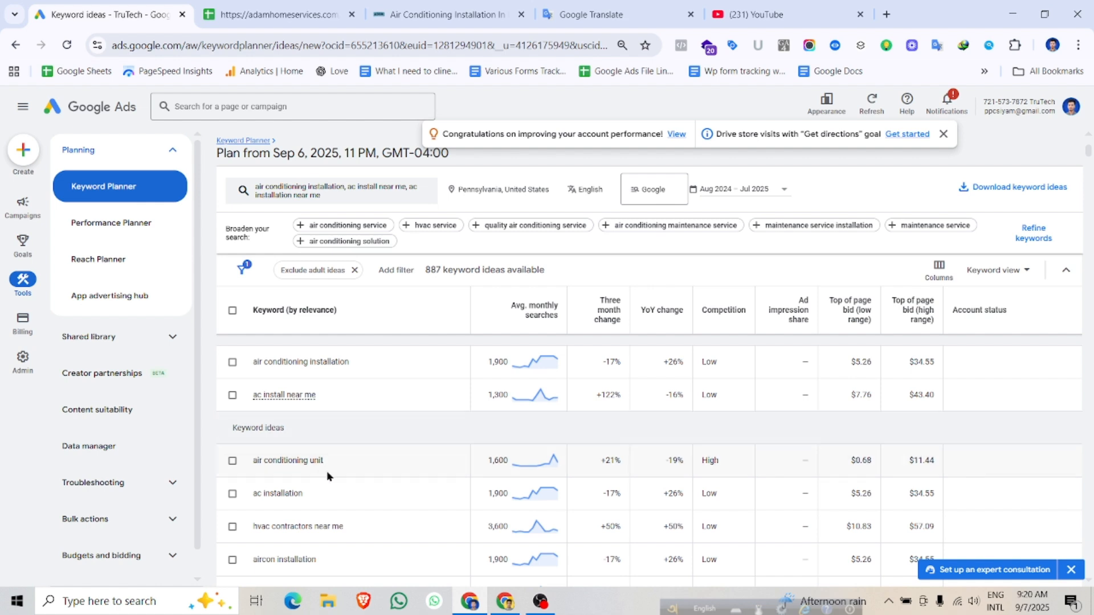
scroll(401, 438, down, 1)
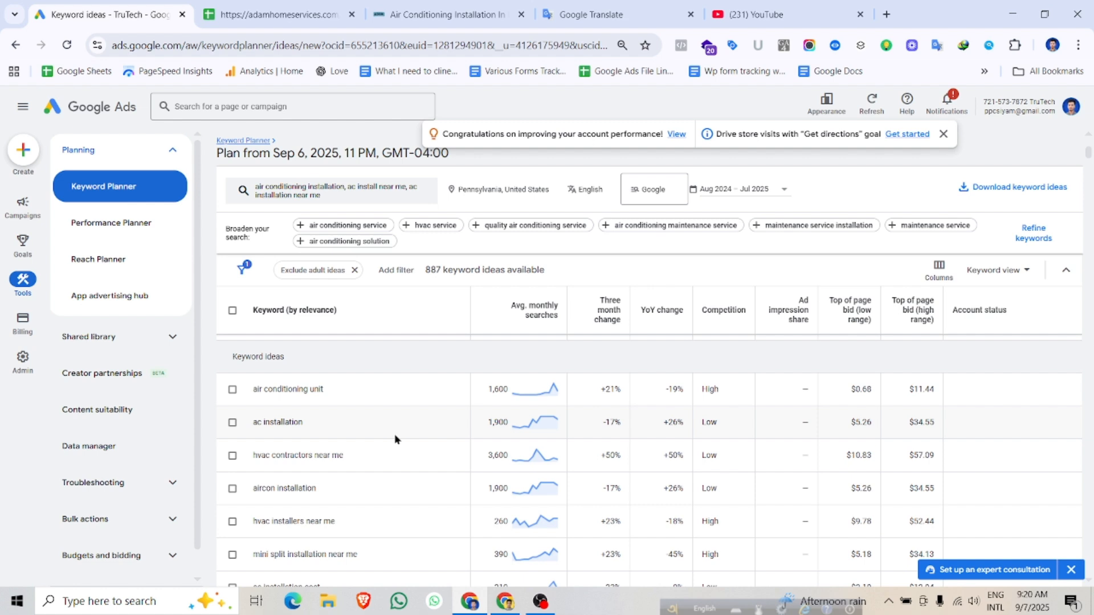
click(232, 521)
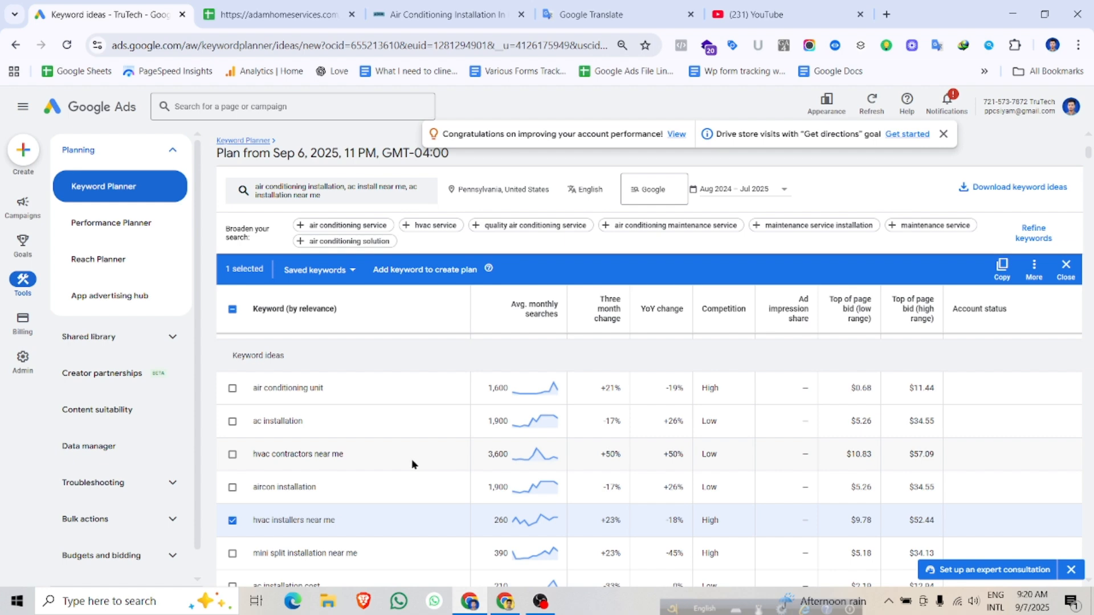
- Find the keyword idea "best ac installers near me" further down the results and add it to the selection
scroll(318, 460, down, 1)
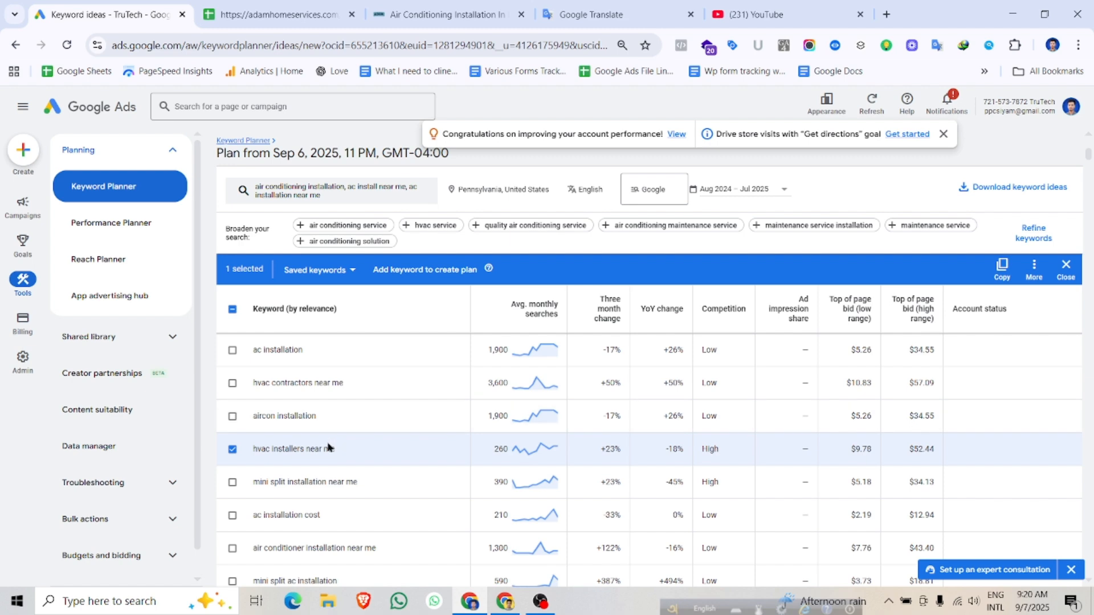
scroll(331, 448, down, 3)
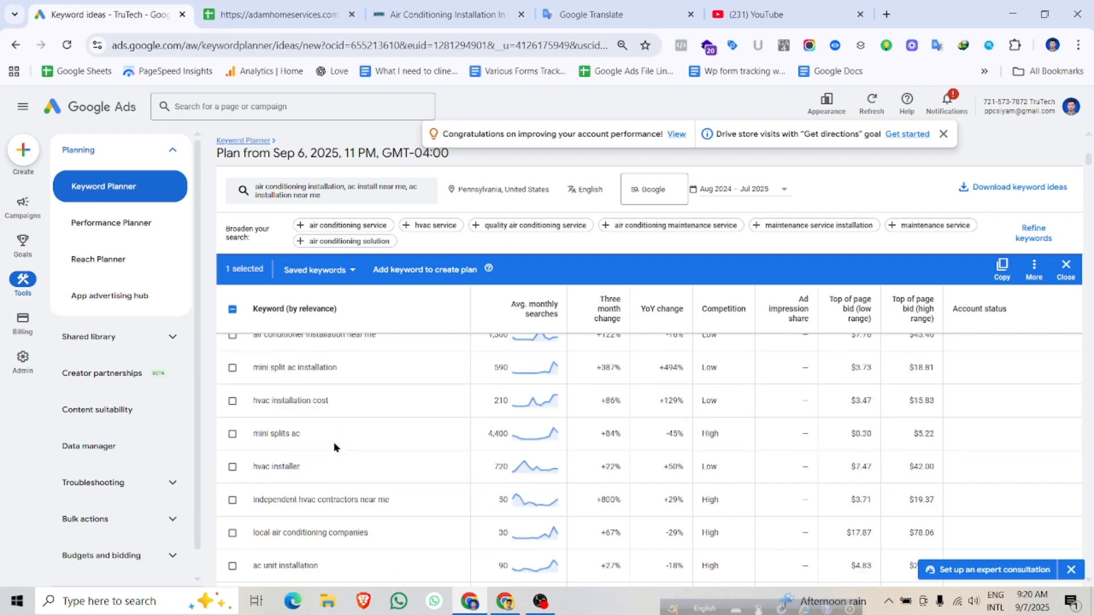
scroll(333, 442, down, 3)
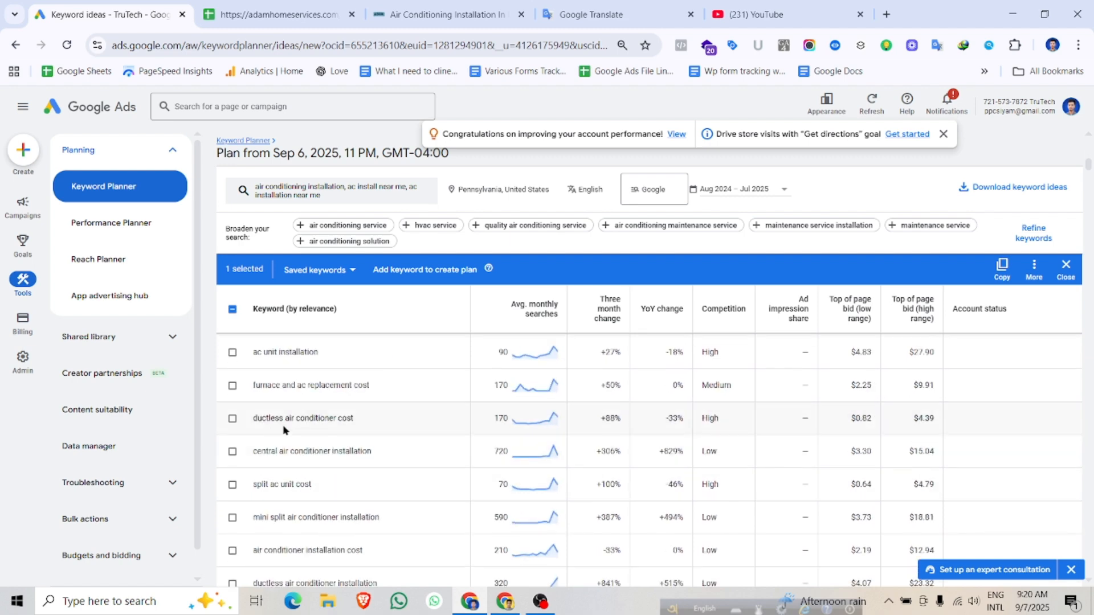
scroll(283, 431, down, 2)
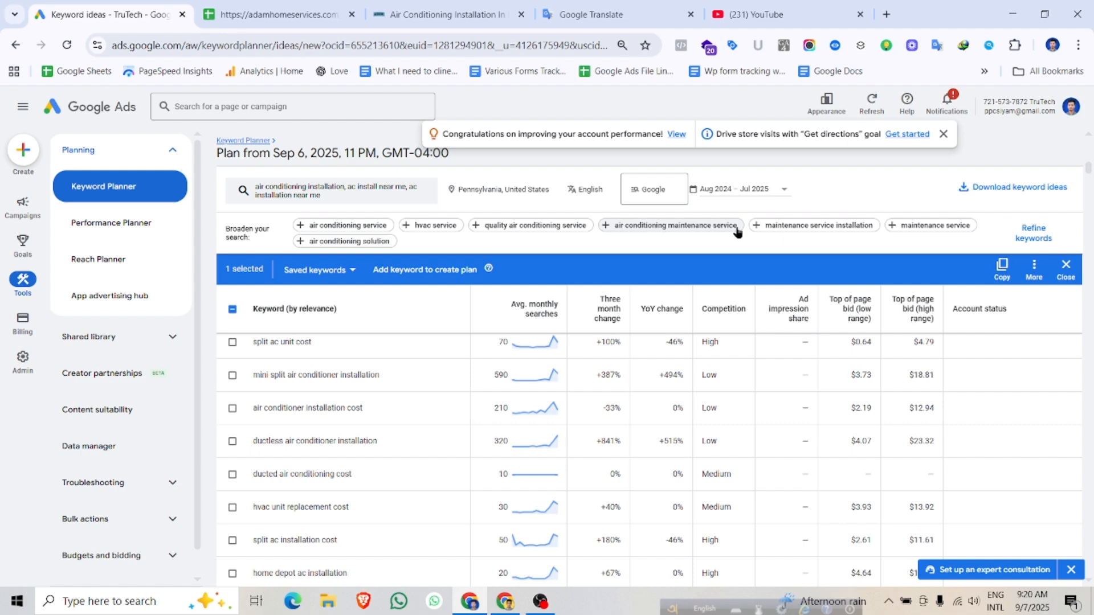
scroll(513, 393, down, 3)
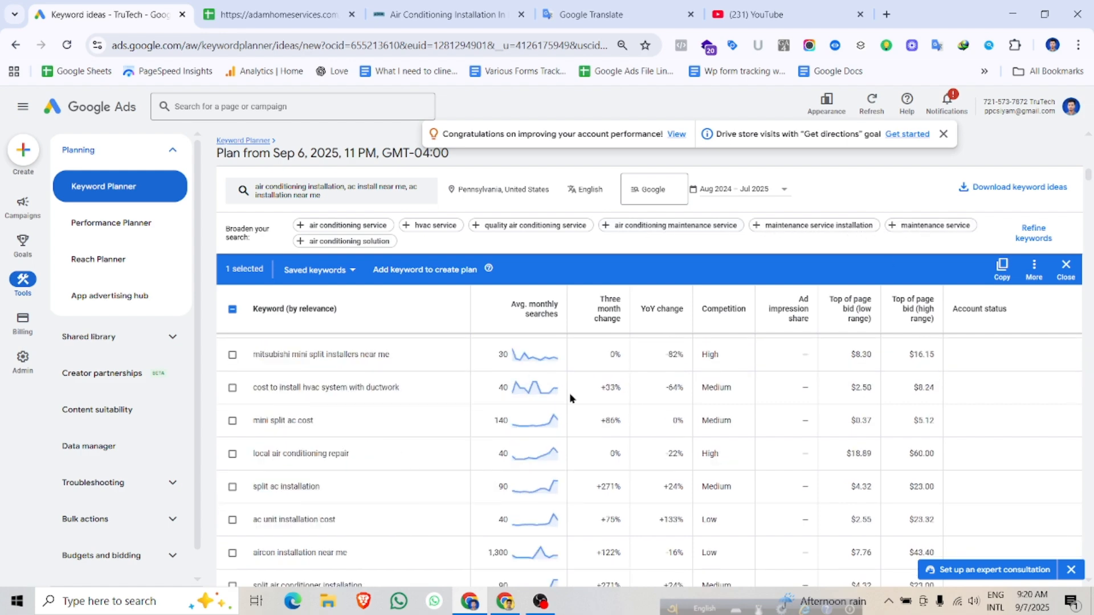
scroll(422, 490, down, 3)
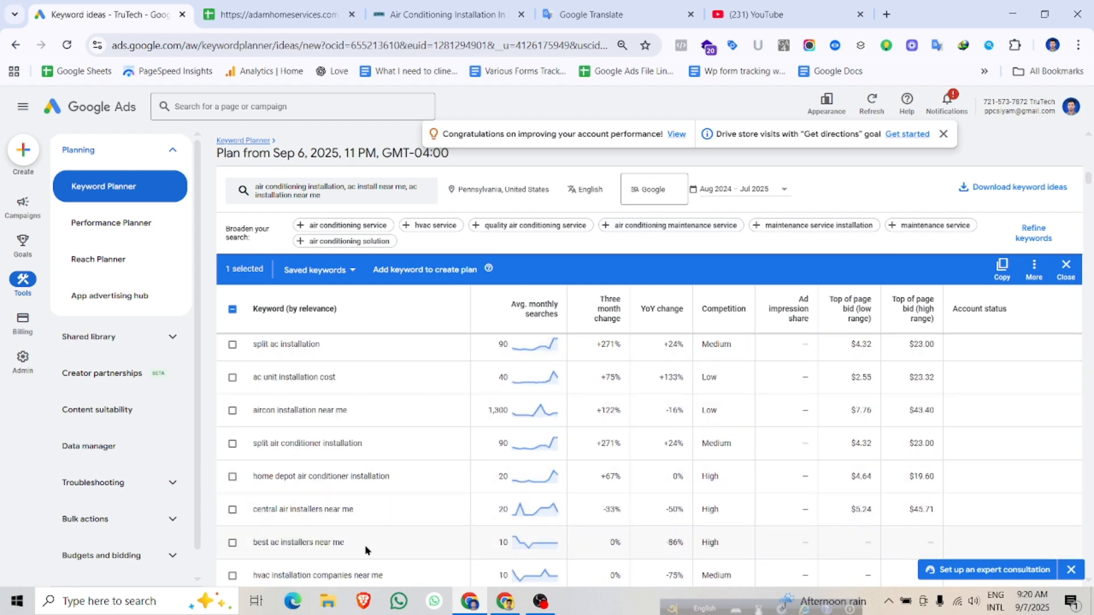
click(233, 543)
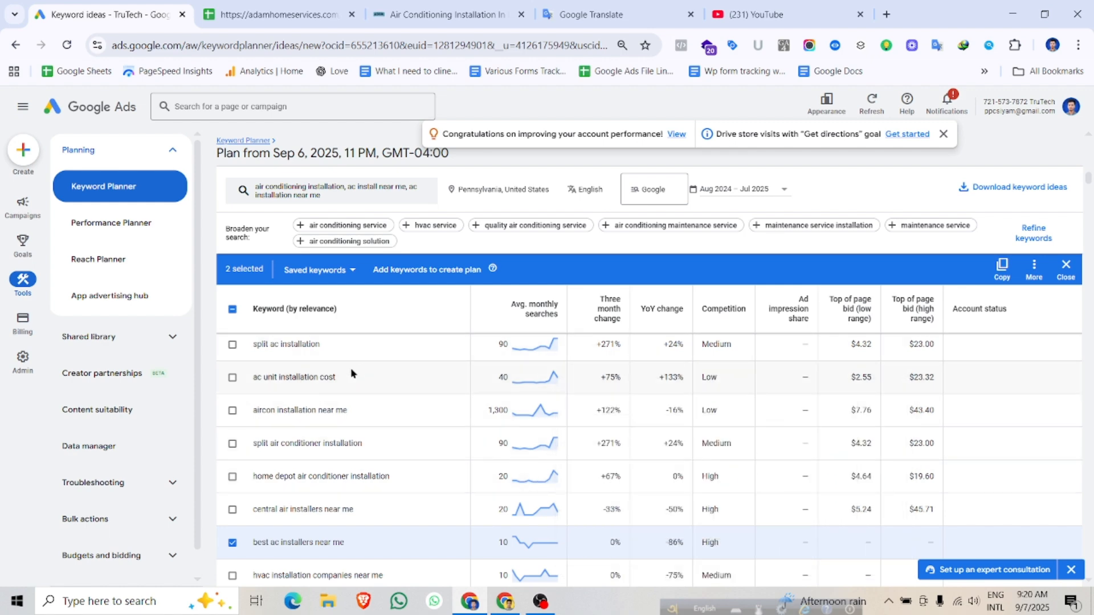
- Find the keyword ideas "air conditioning unit installation" and "ac installation companies near me" further down the results and select both
scroll(351, 373, down, 5)
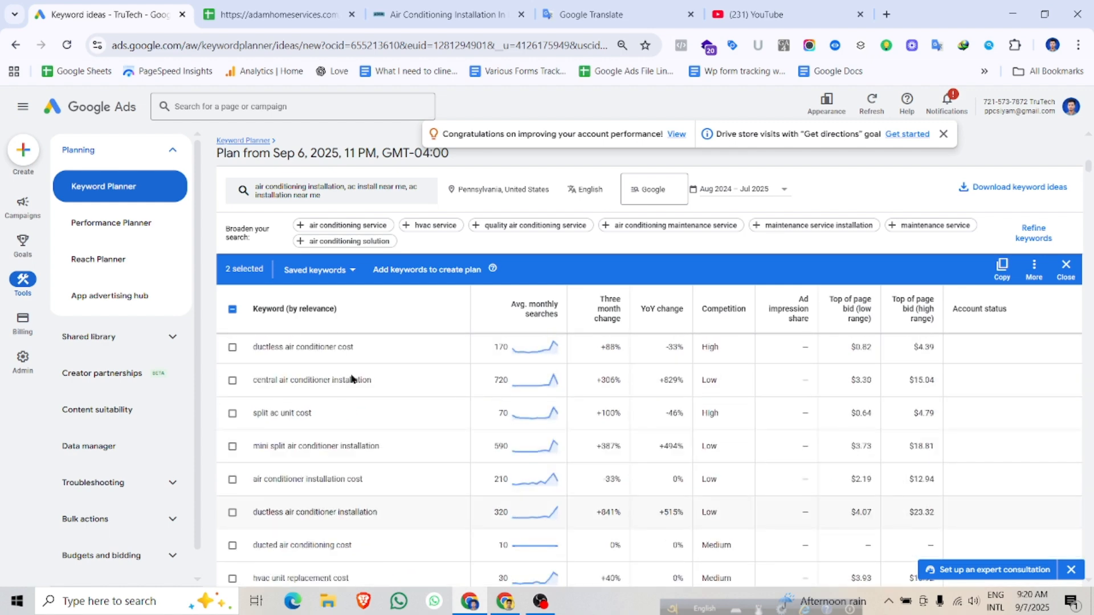
scroll(339, 426, down, 5)
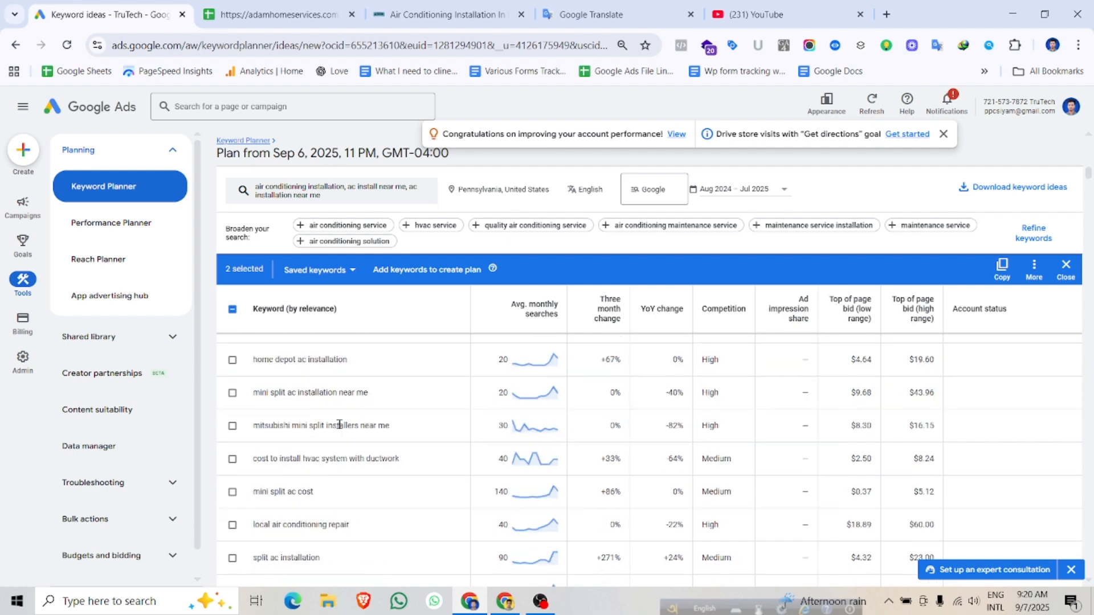
scroll(339, 425, down, 3)
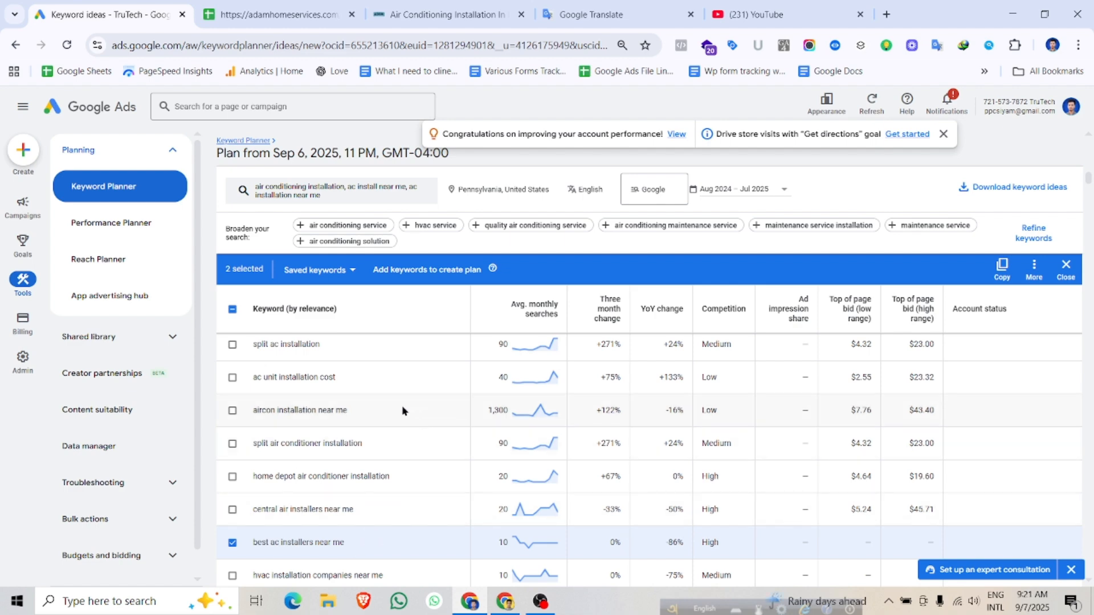
scroll(402, 411, down, 3)
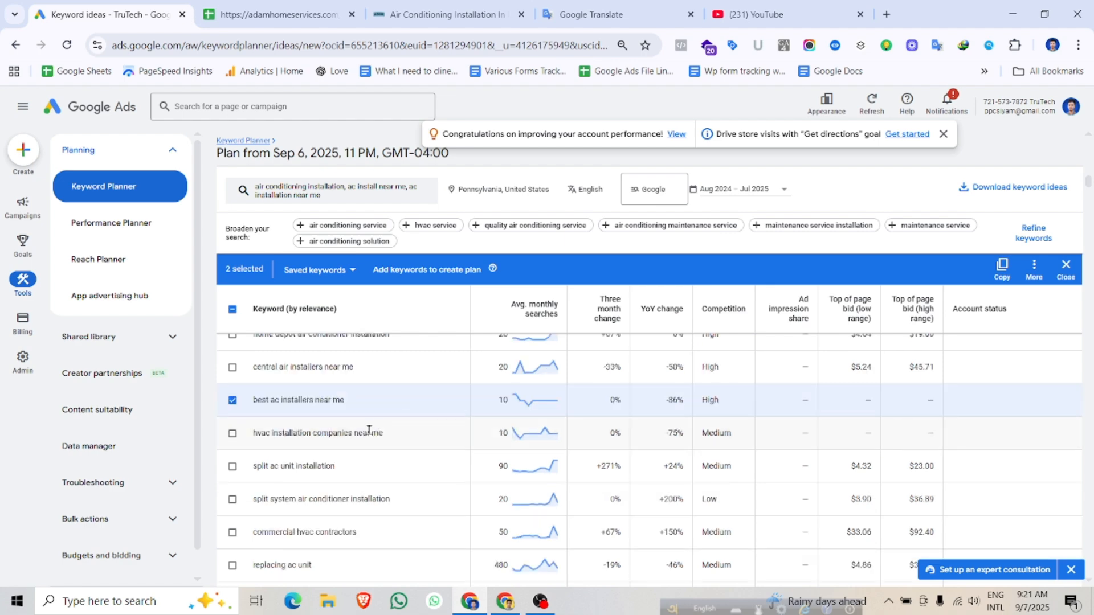
scroll(376, 458, down, 5)
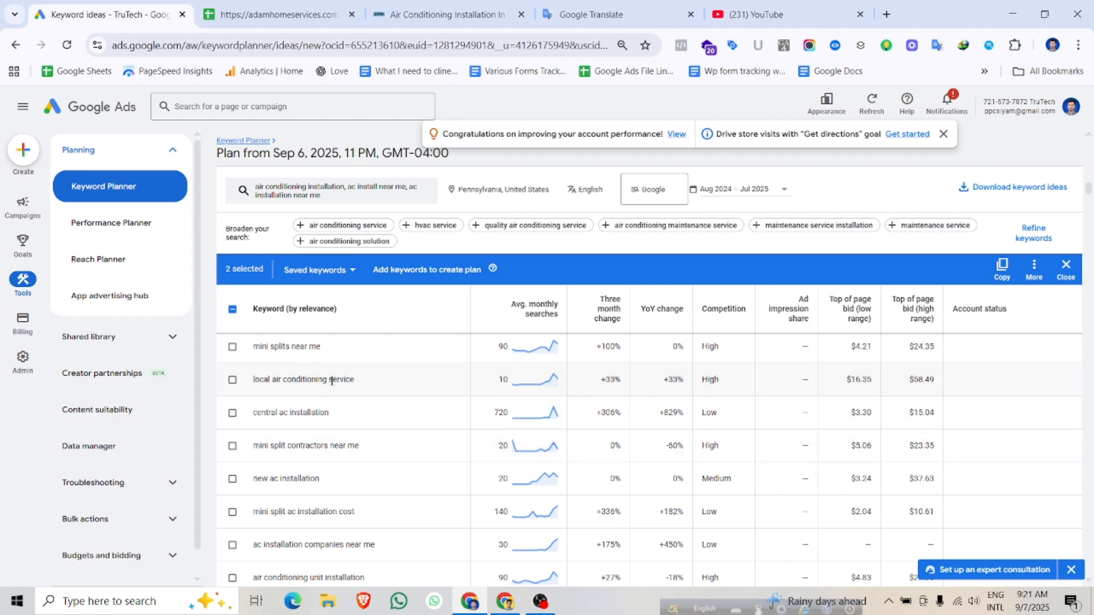
scroll(360, 459, down, 3)
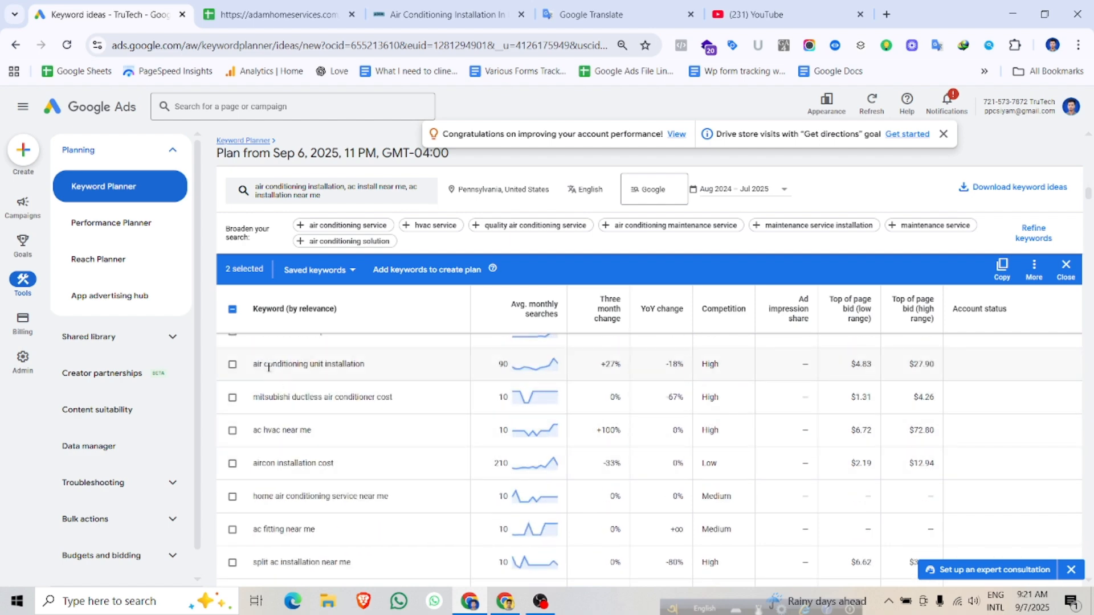
click(232, 365)
scroll(325, 475, up, 2)
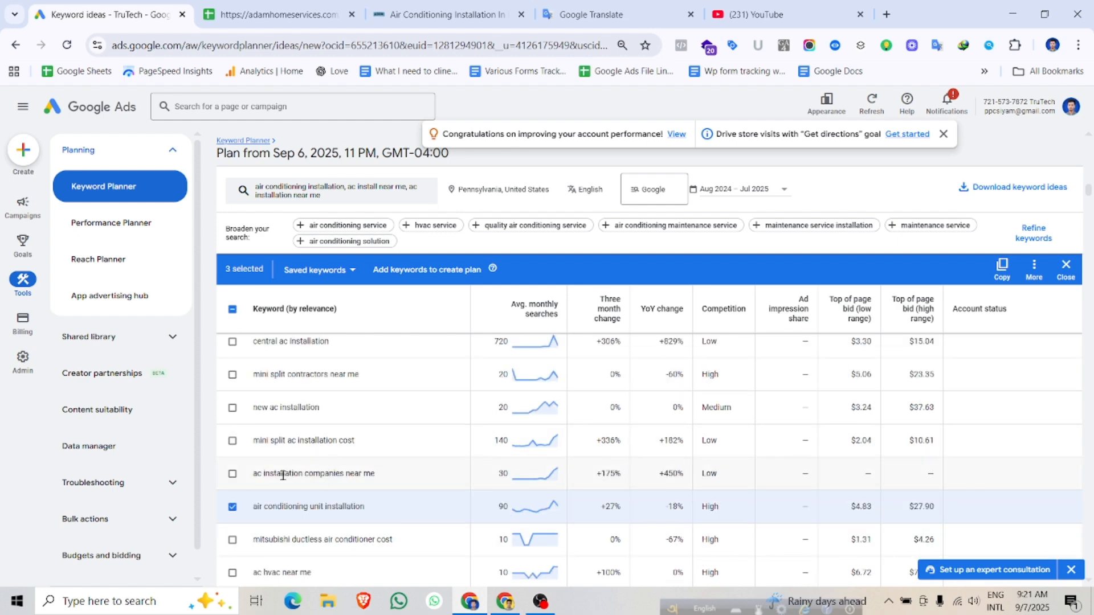
click(232, 473)
- Add the keyword idea "home air conditioning service near me" to the selection and highlight its text
scroll(321, 452, down, 2)
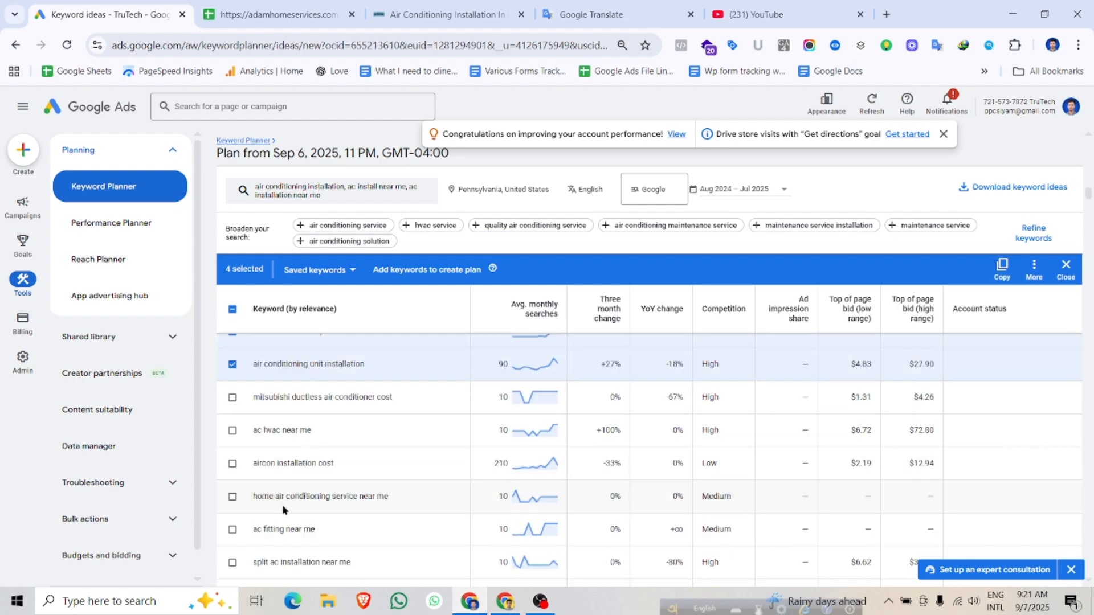
click(233, 500)
drag(257, 496, 290, 497)
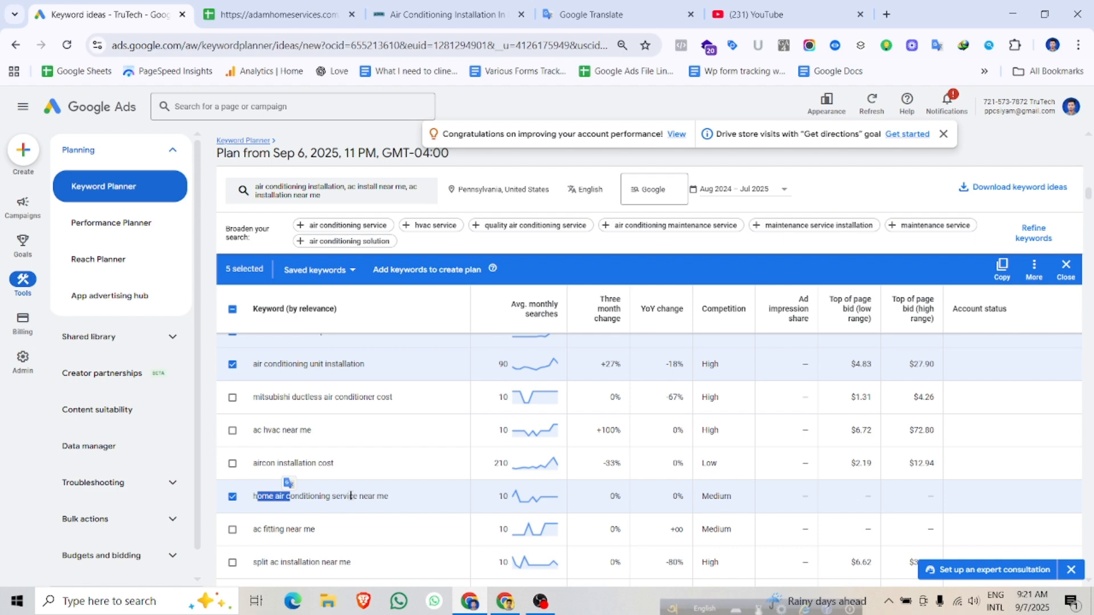
click(336, 497)
triple_click(296, 501)
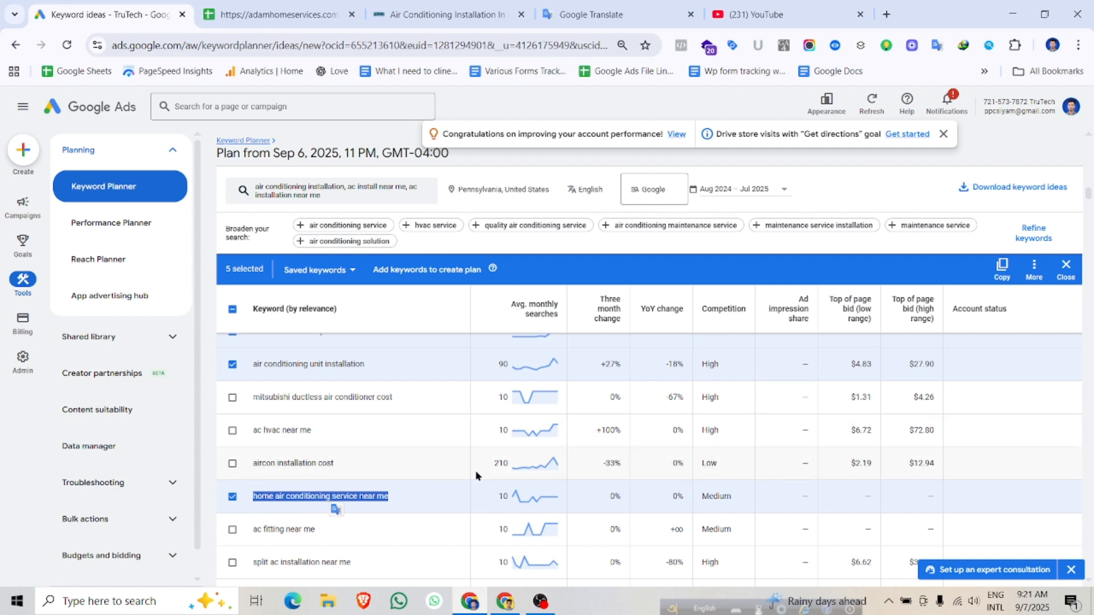
- Select the keyword ideas "central ac installation near me" and "best hvac installers near me"
scroll(456, 473, down, 2)
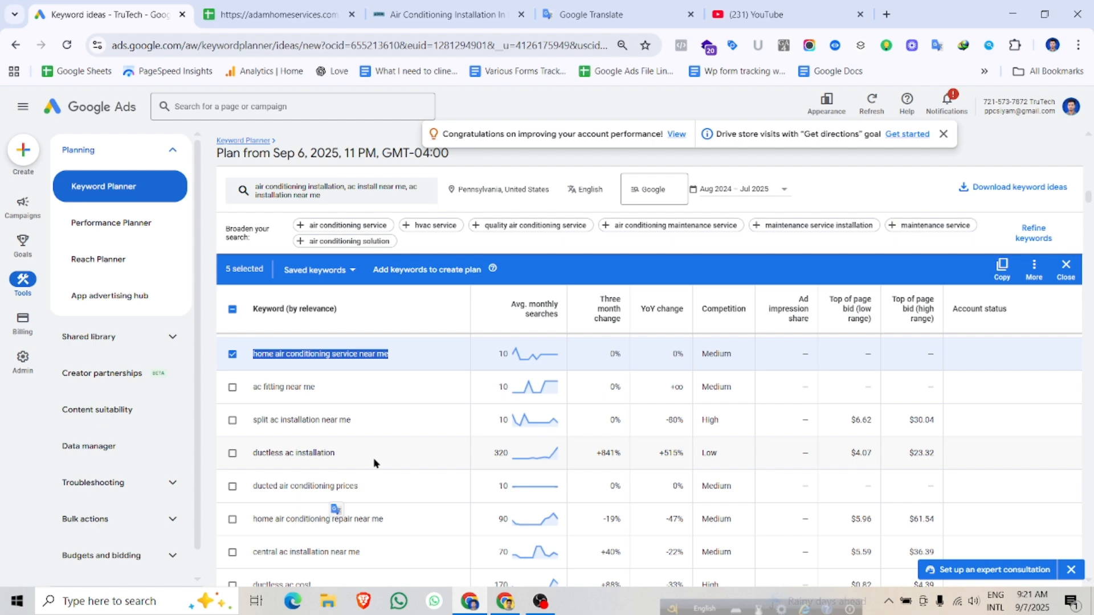
scroll(374, 463, down, 2)
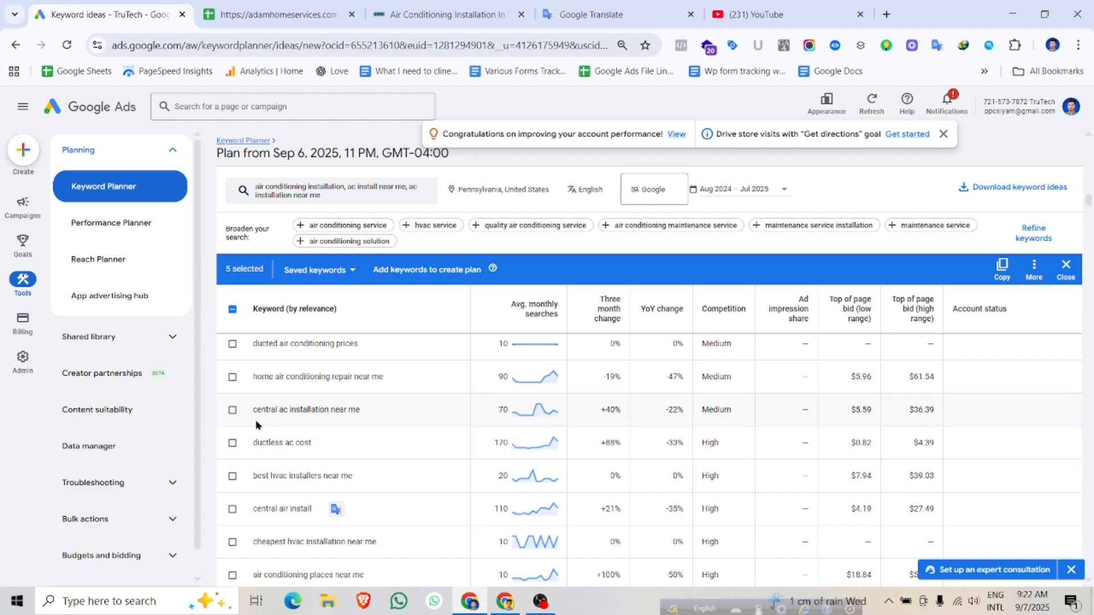
click(232, 411)
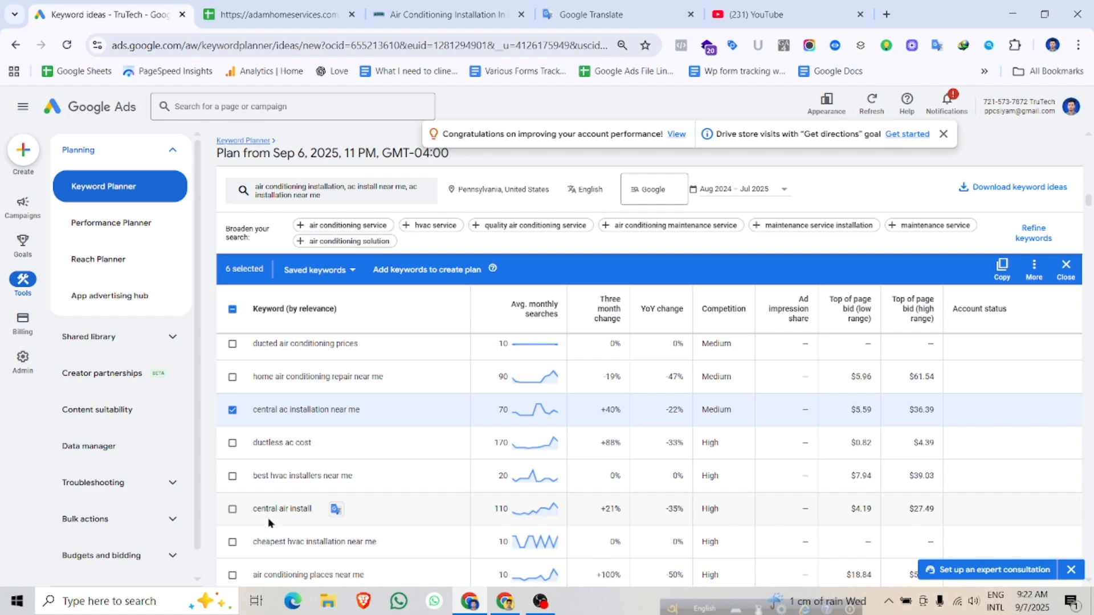
click(232, 476)
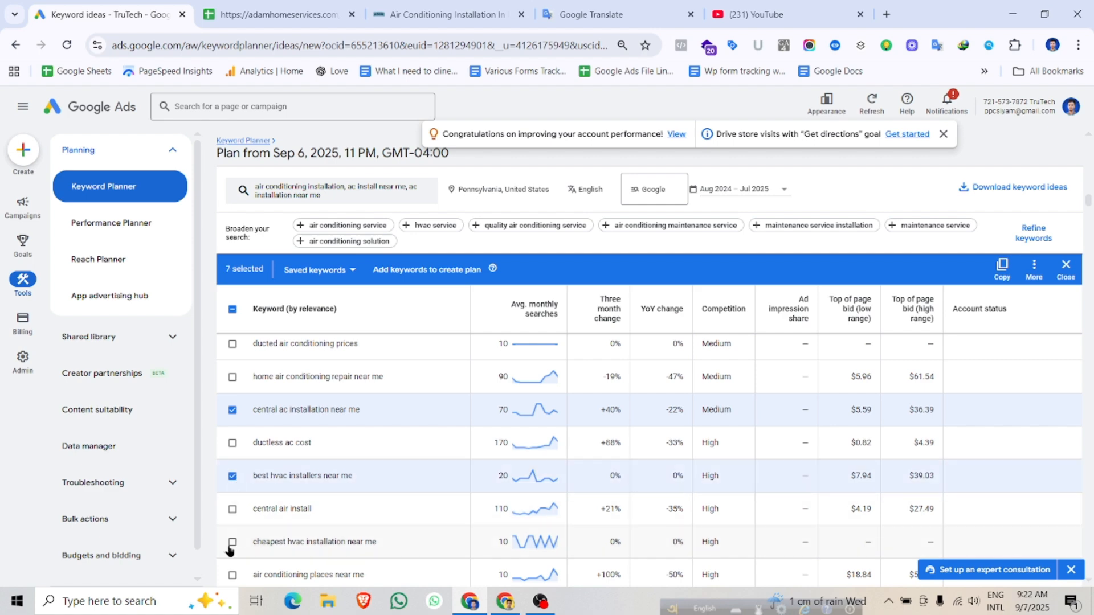
- Review "cheapest hvac installation near me" without selecting it, and add "new ac installation cost" and "ac installers in my area" to the selection
scroll(229, 521, down, 1)
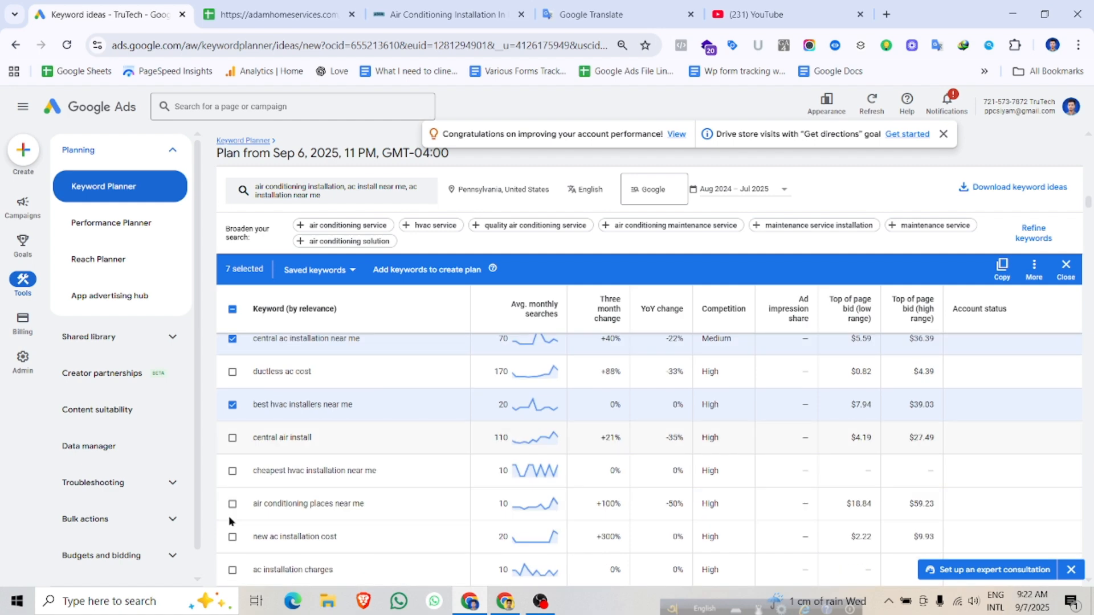
double_click(274, 475)
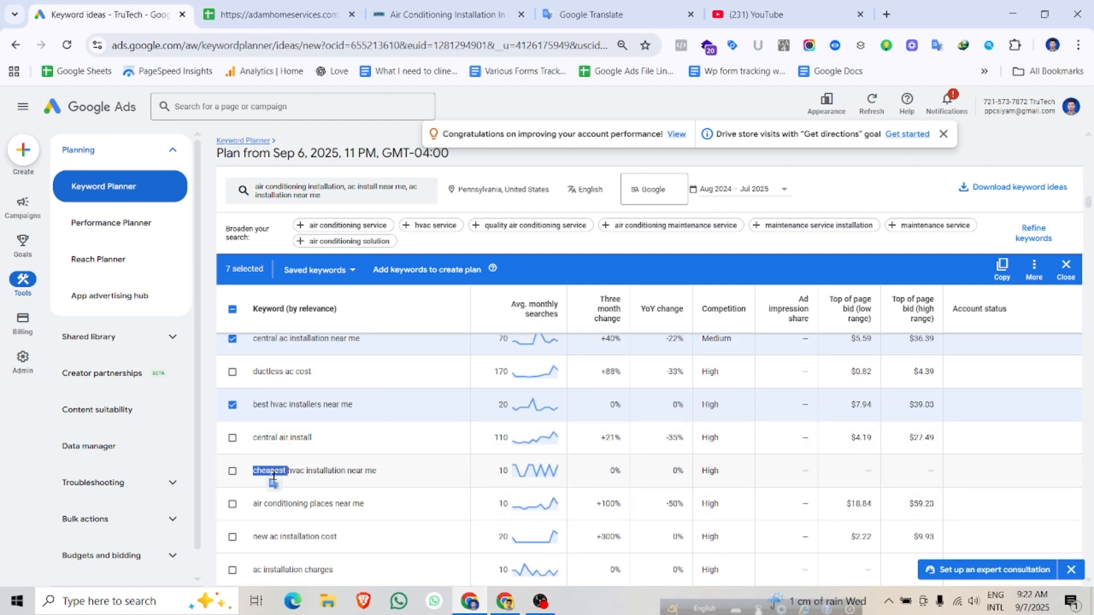
double_click(321, 473)
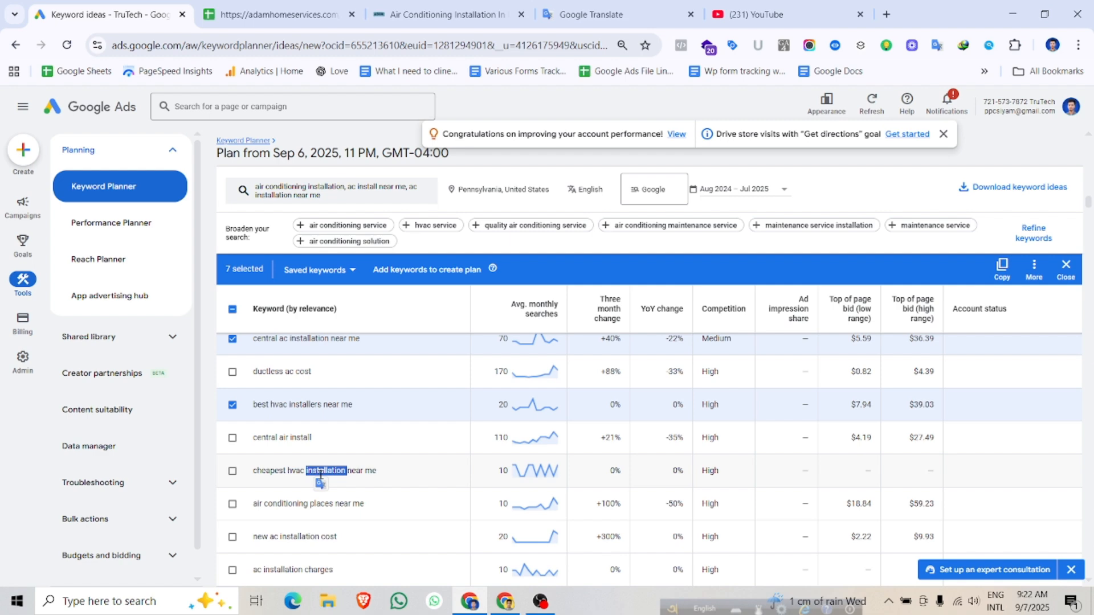
click(321, 475)
double_click(320, 475)
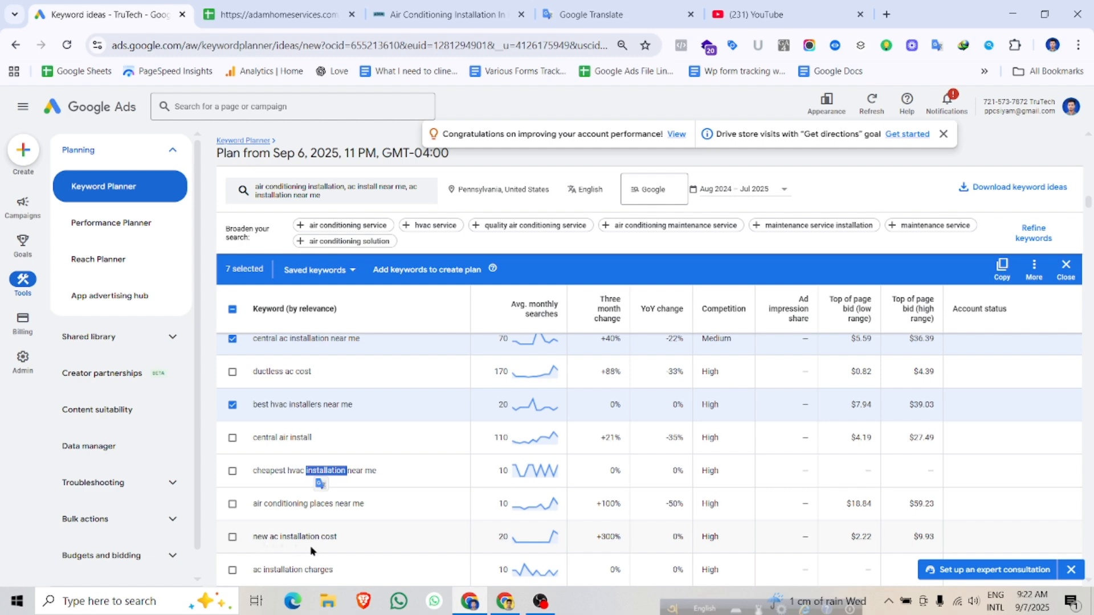
click(230, 538)
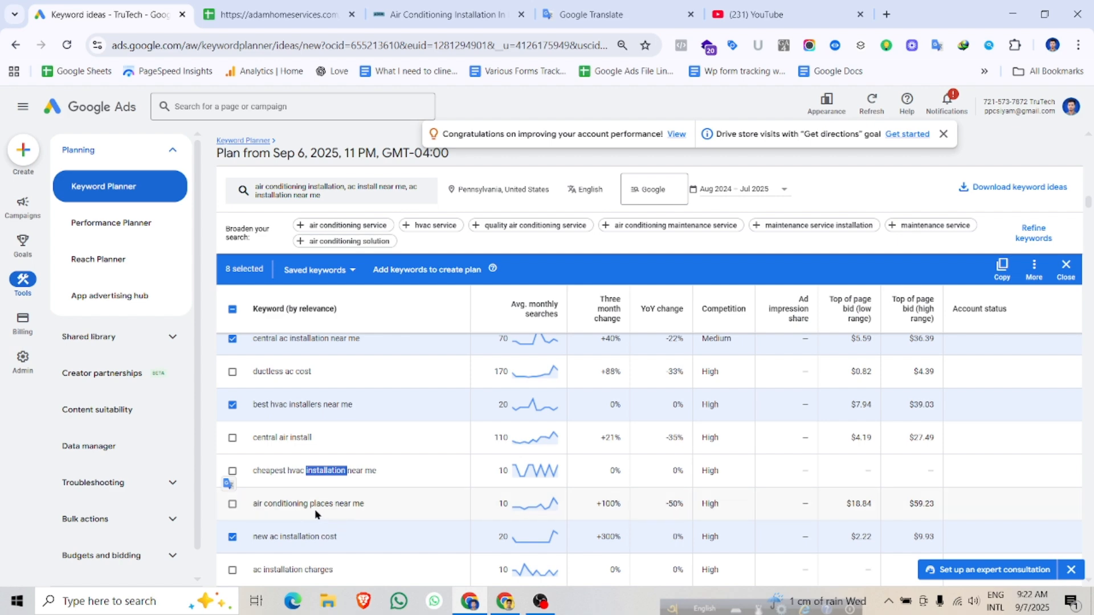
scroll(315, 508, down, 3)
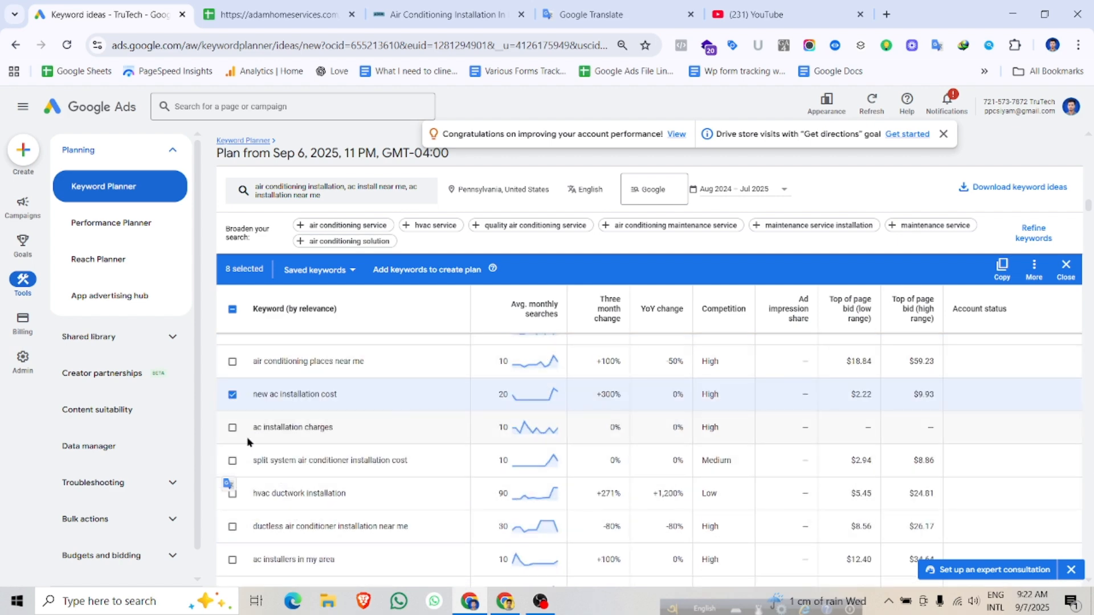
click(231, 560)
- Continue through the keyword ideas and select "ac installation service near me" and "same day ac installation"
scroll(260, 509, down, 3)
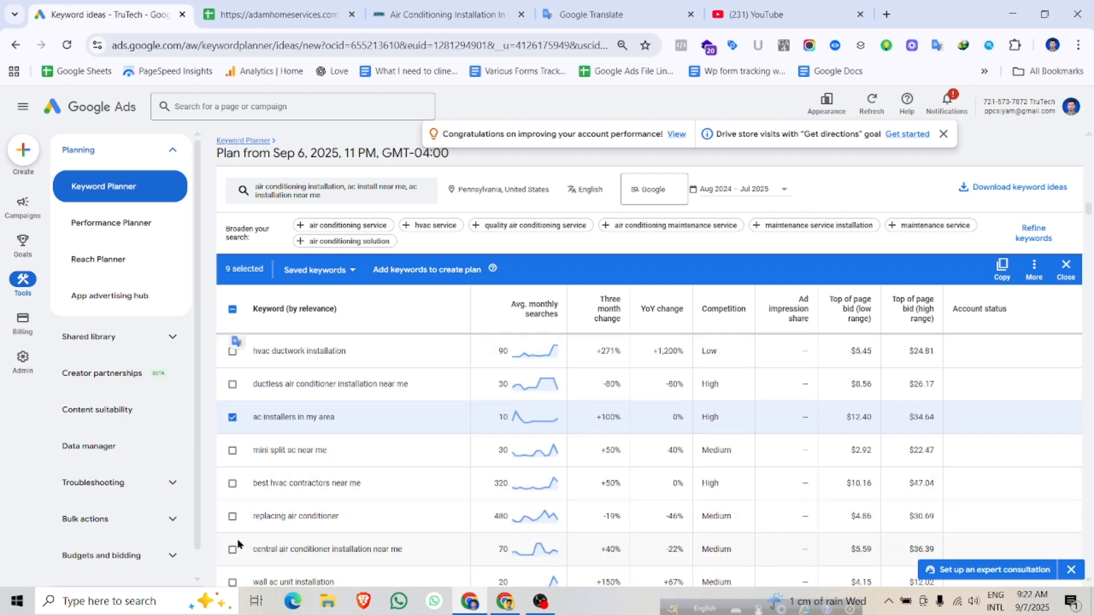
scroll(269, 523, down, 4)
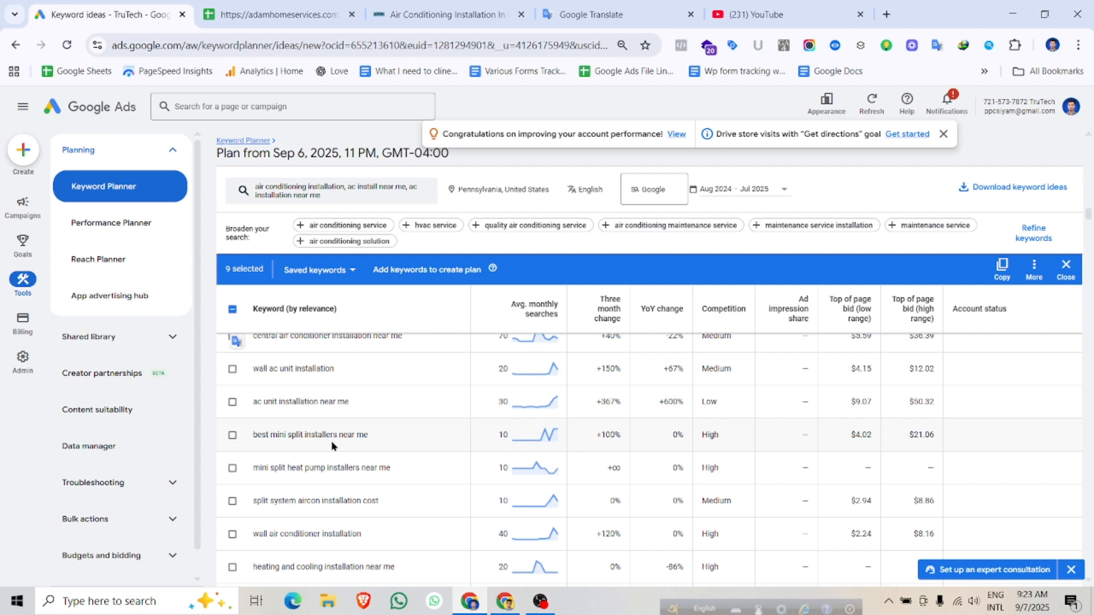
triple_click(266, 438)
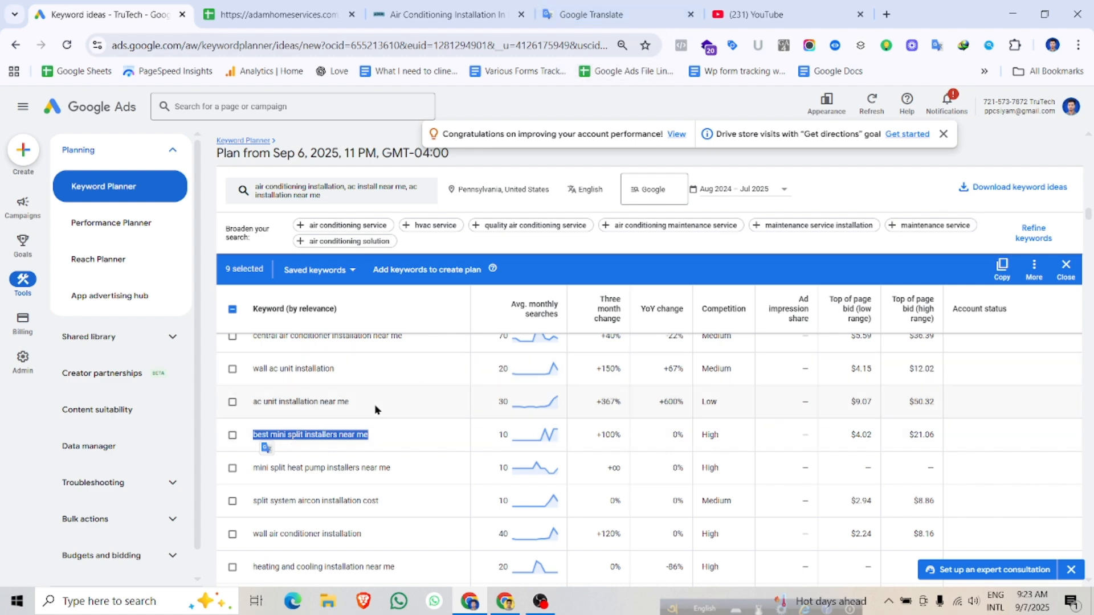
scroll(374, 404, down, 3)
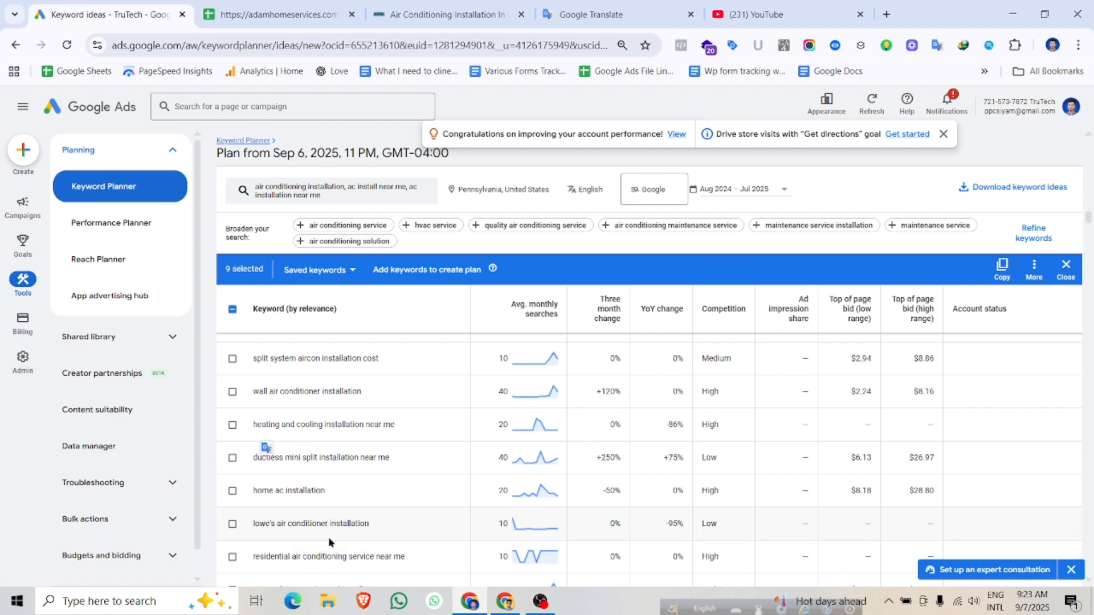
scroll(329, 538, down, 3)
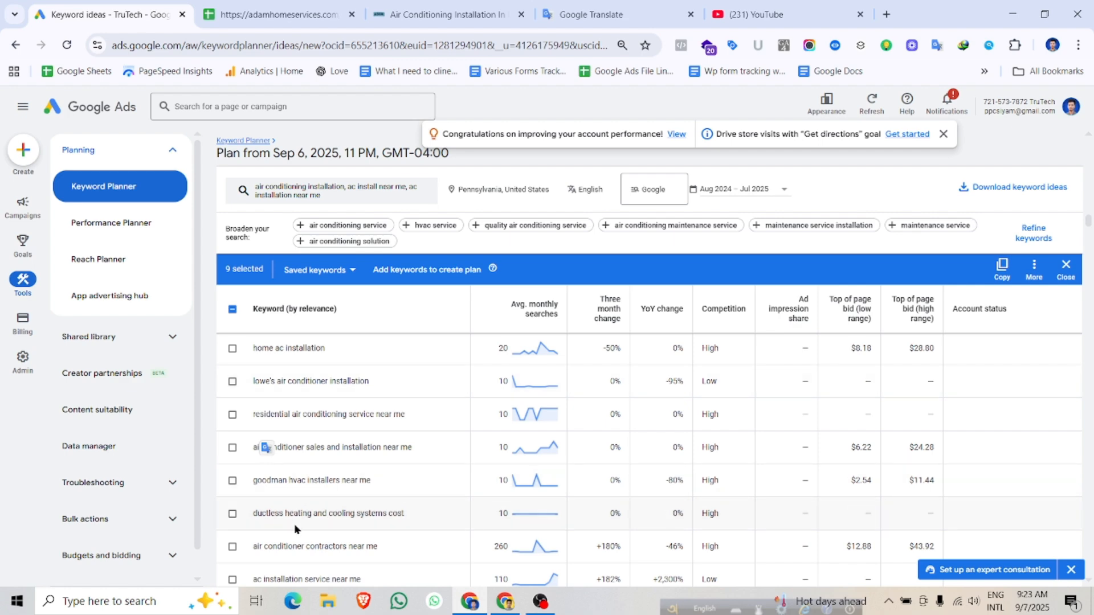
scroll(278, 519, down, 1)
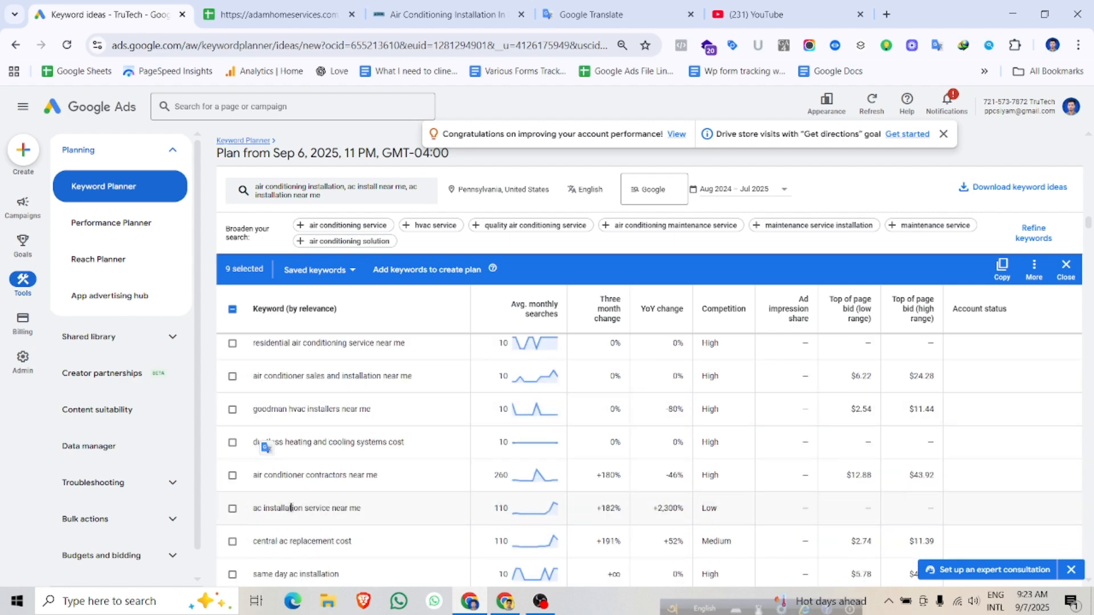
click(233, 510)
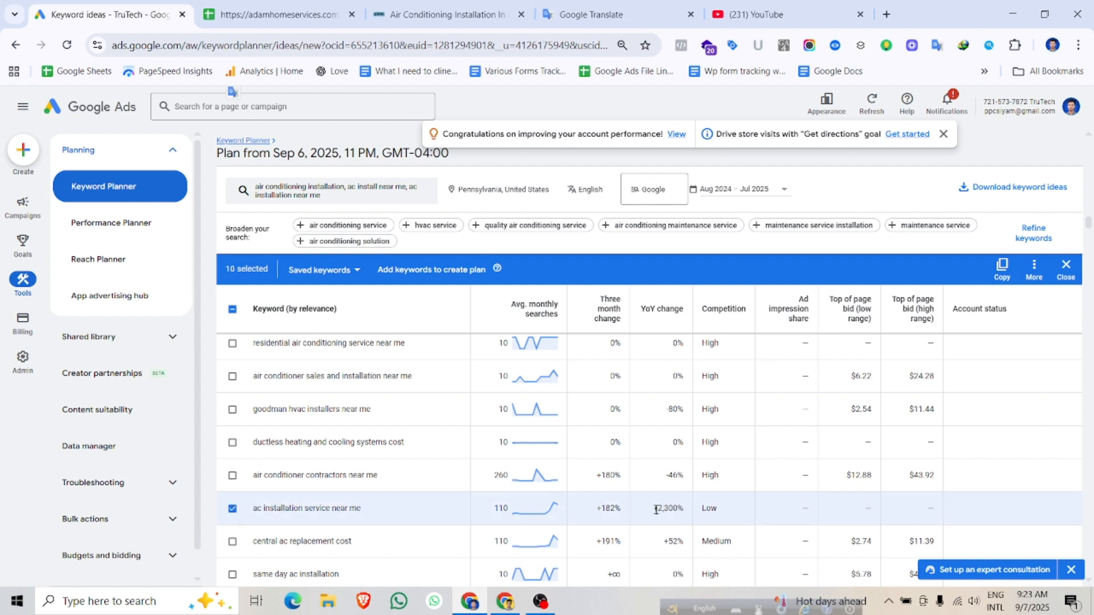
drag(656, 509, 690, 511)
scroll(410, 510, down, 3)
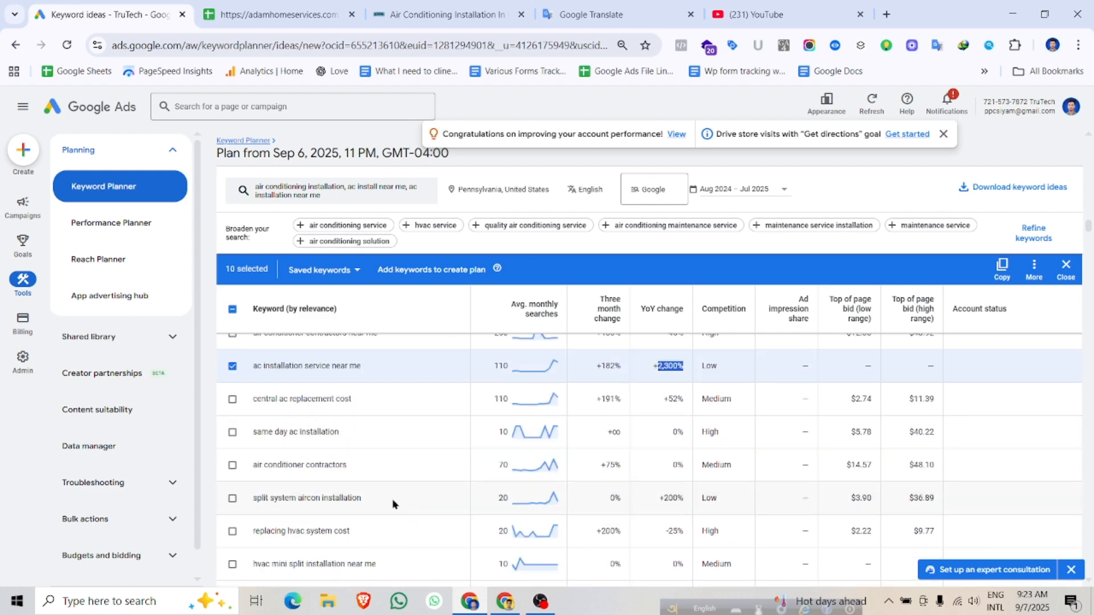
click(232, 435)
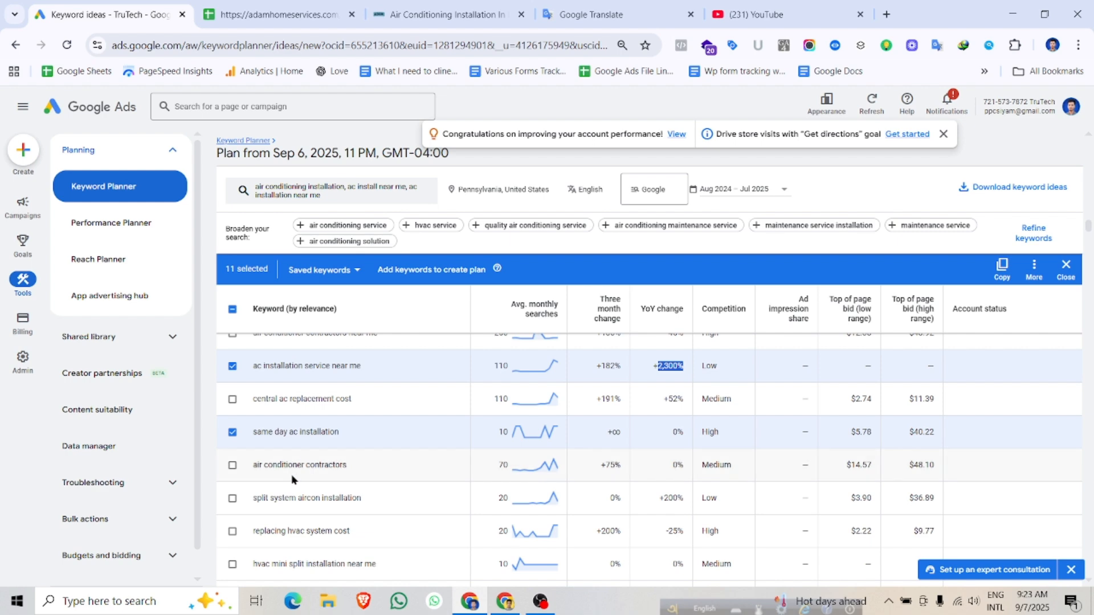
- Add "new ac installation near me", "best ac installation companies near me", "hvac installers in my area" and "air conditioner installation service near me" to the selection
scroll(292, 479, down, 10)
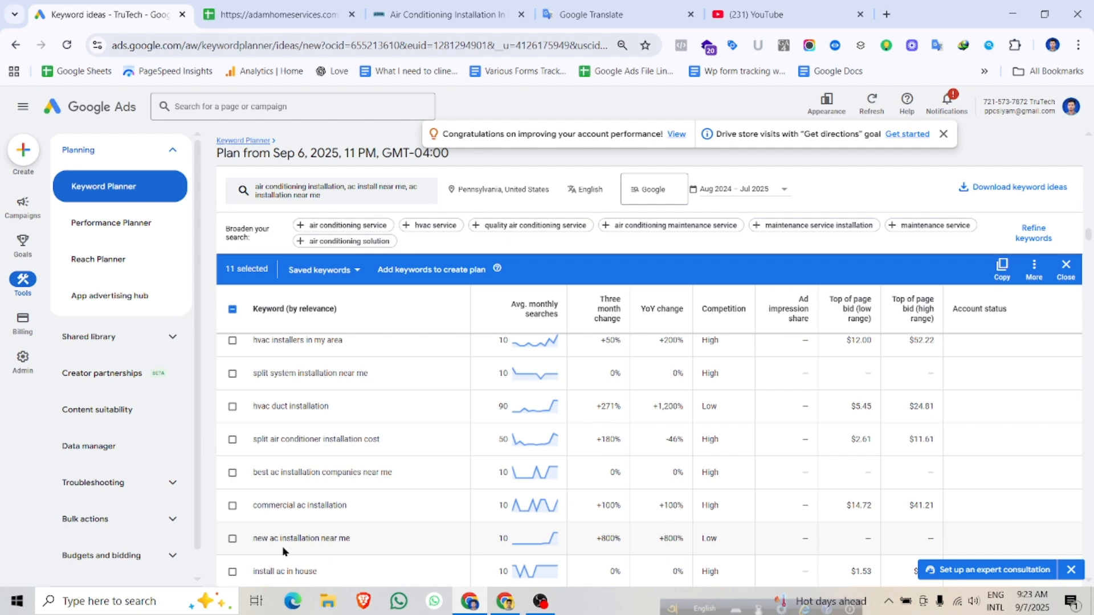
click(233, 540)
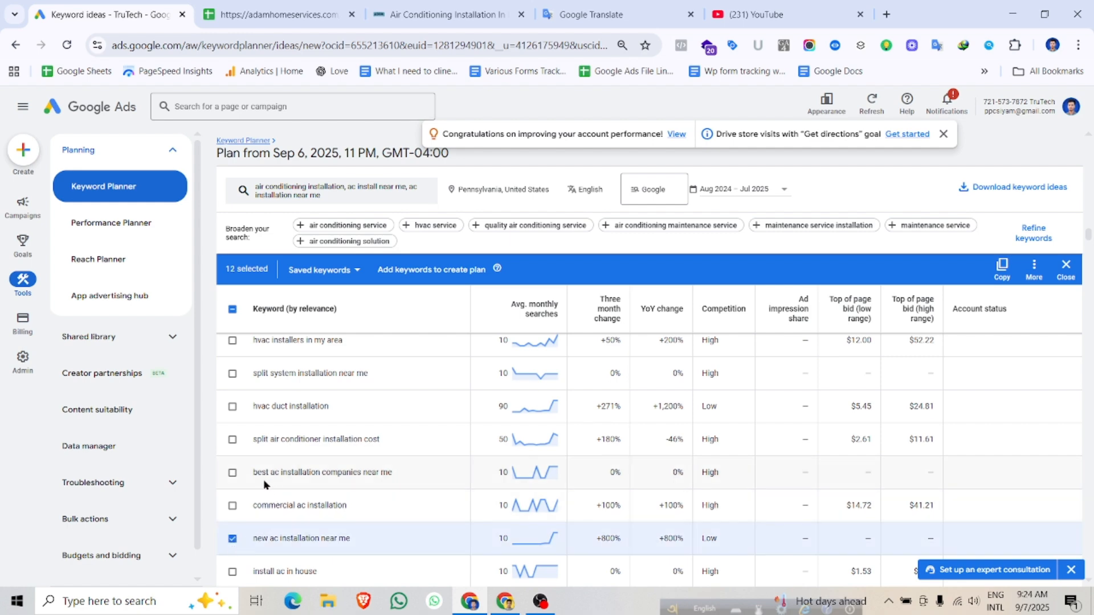
click(231, 473)
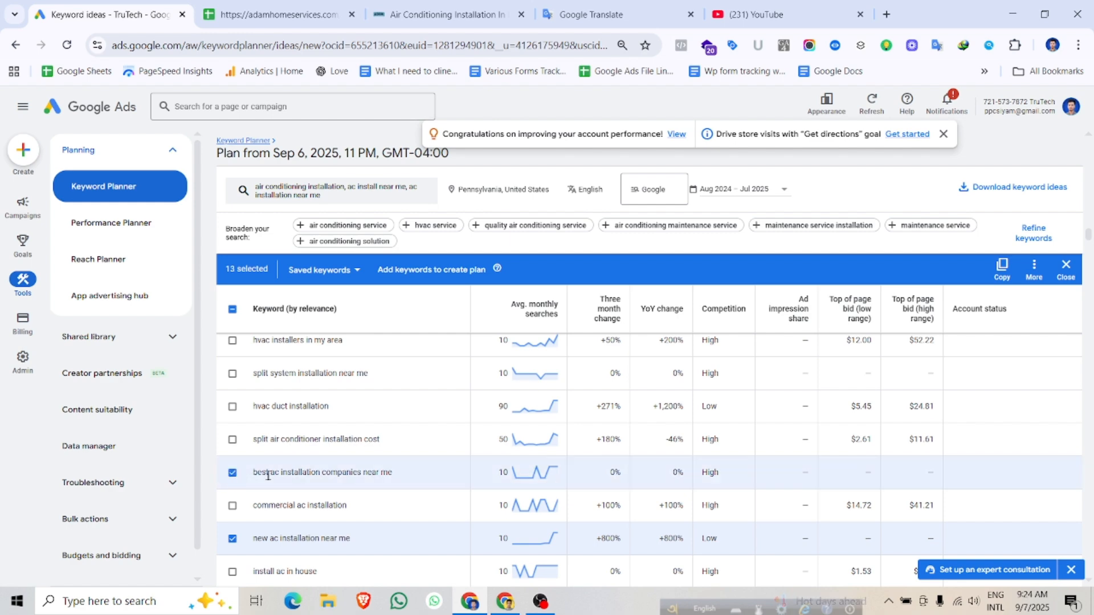
click(233, 342)
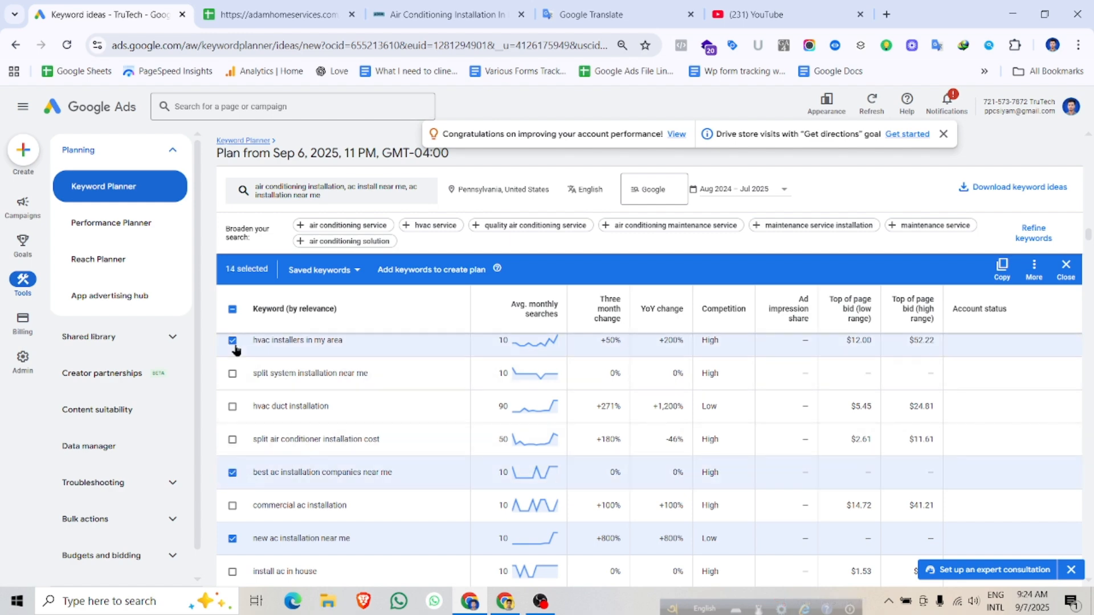
scroll(403, 459, down, 2)
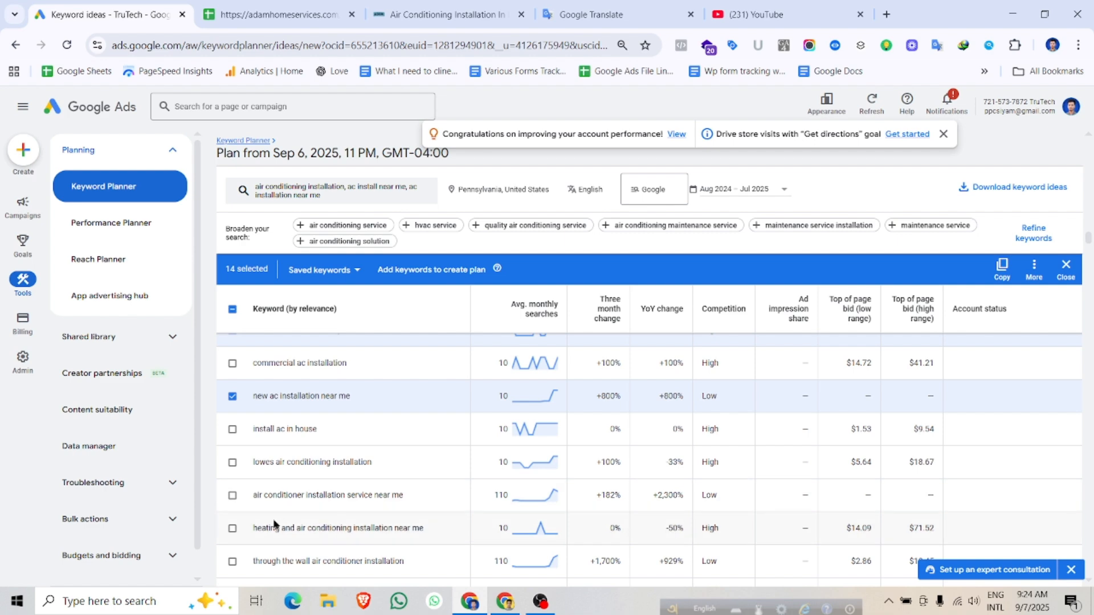
click(231, 495)
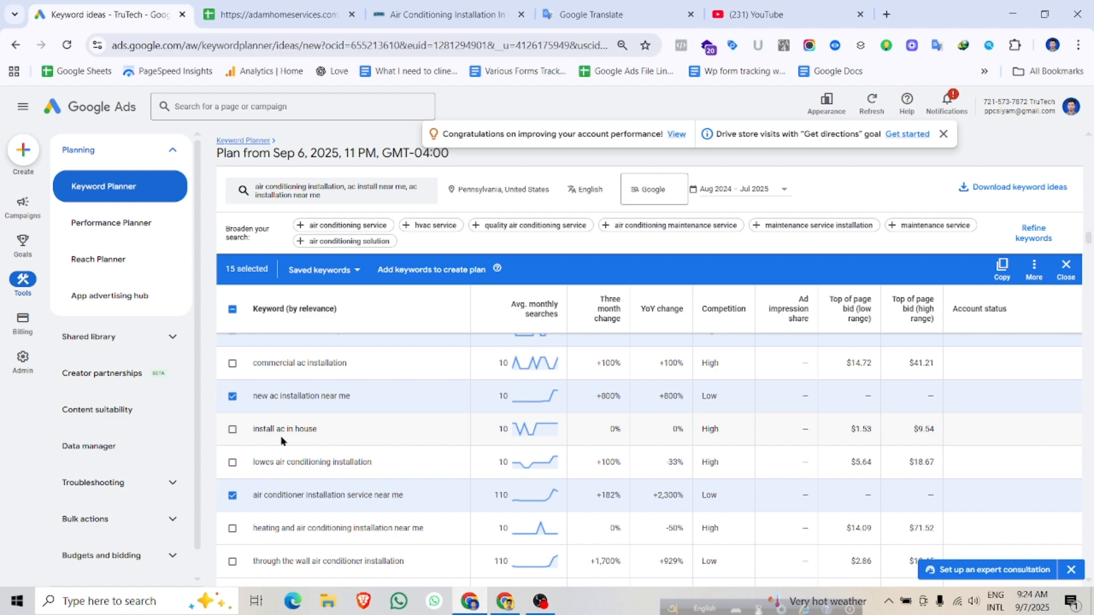
- Add "install ac in house", "home air conditioning installation" and "hvac system installation cost" to the selected keywords
click(232, 432)
scroll(273, 532, down, 2)
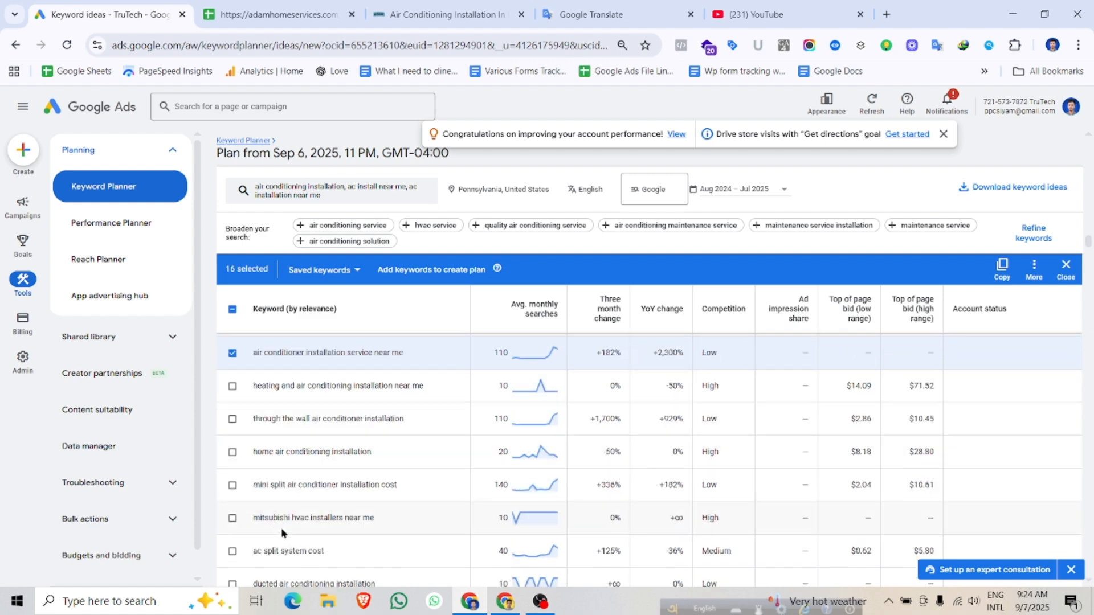
click(233, 454)
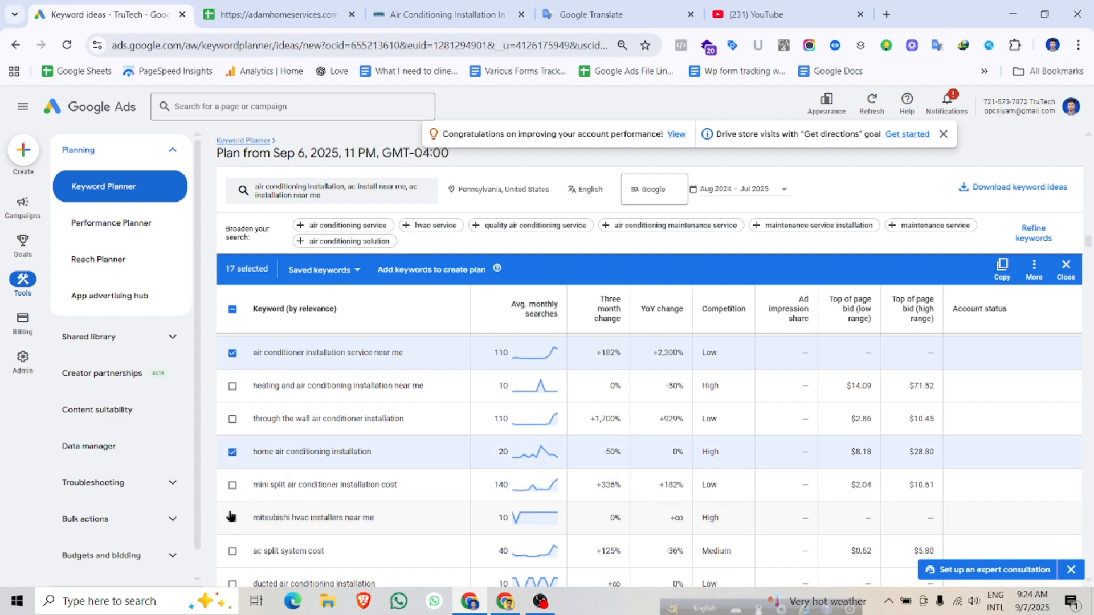
scroll(231, 510, down, 2)
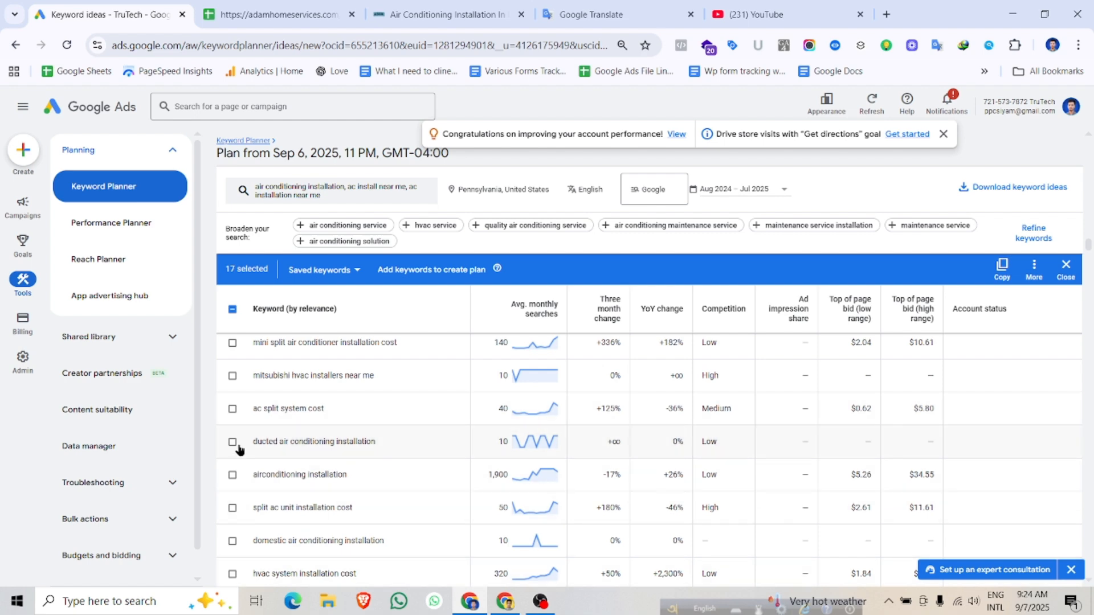
click(232, 574)
- Continue through the keyword ideas and select "local ac installers" and "hvac system installation near me"
scroll(270, 479, down, 2)
scroll(270, 474, down, 1)
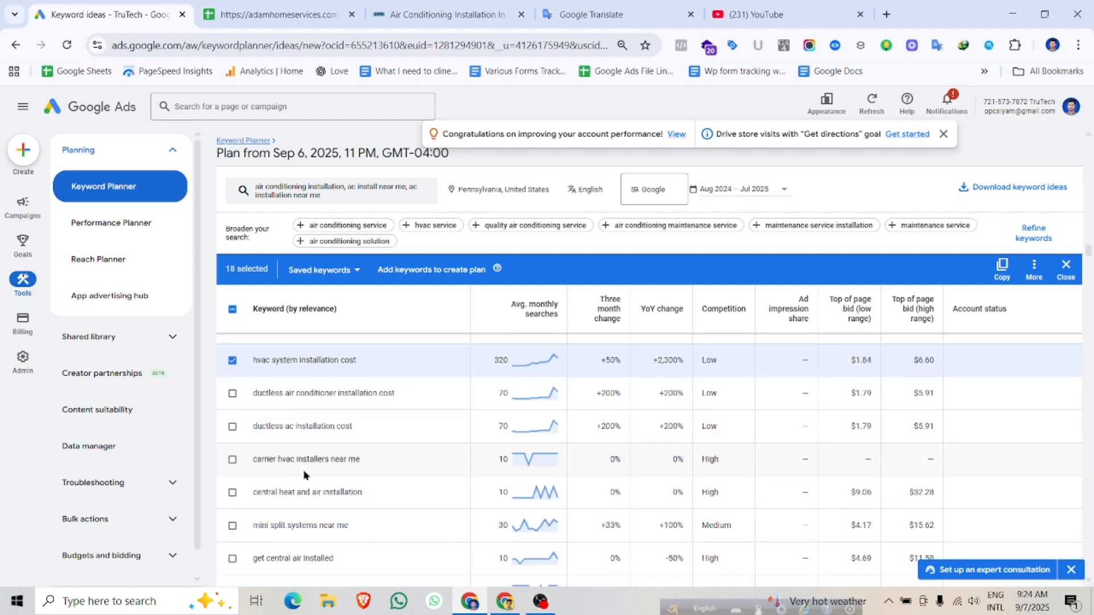
scroll(381, 491, down, 2)
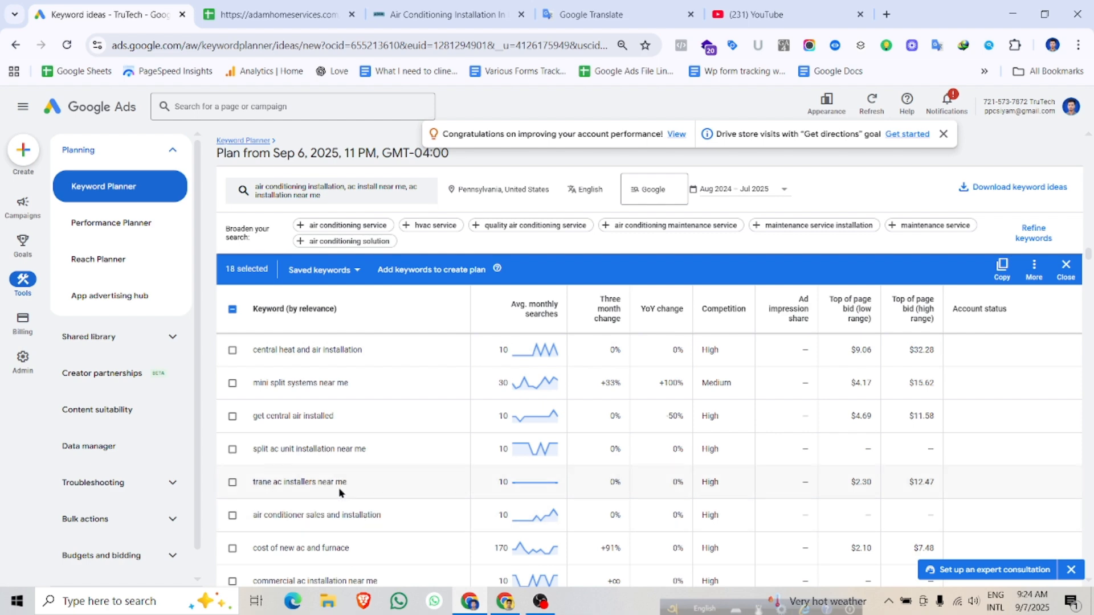
scroll(360, 477, down, 2)
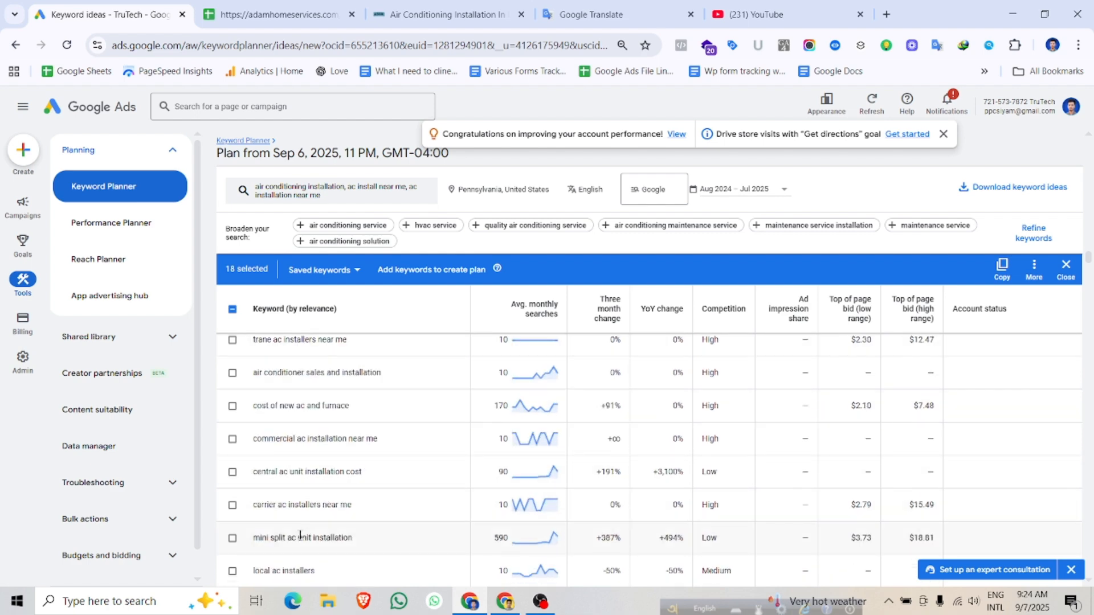
scroll(255, 500, down, 2)
scroll(273, 424, up, 1)
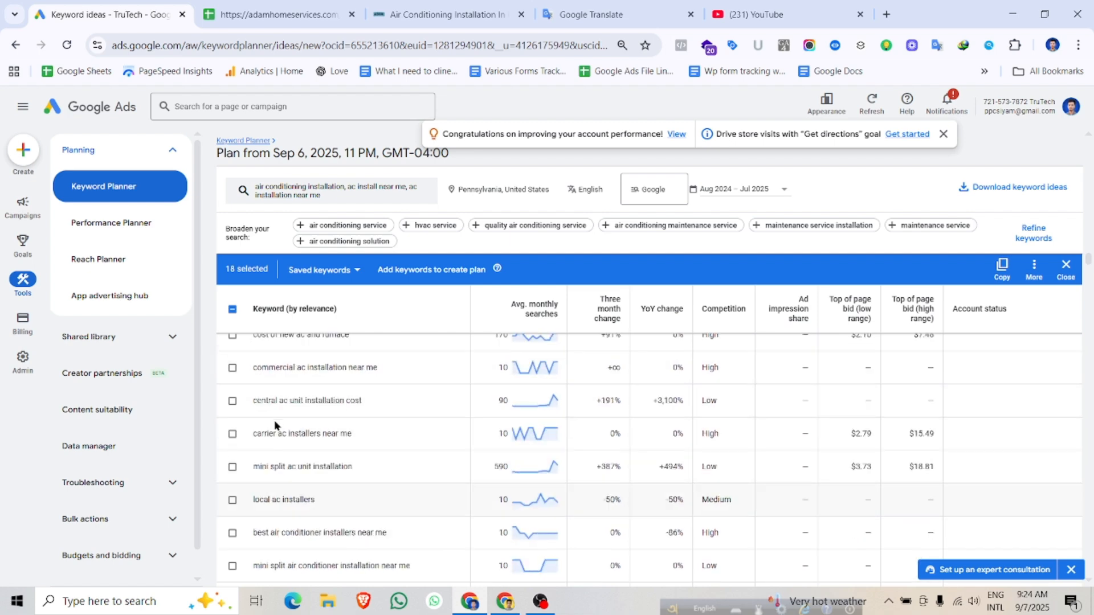
click(232, 499)
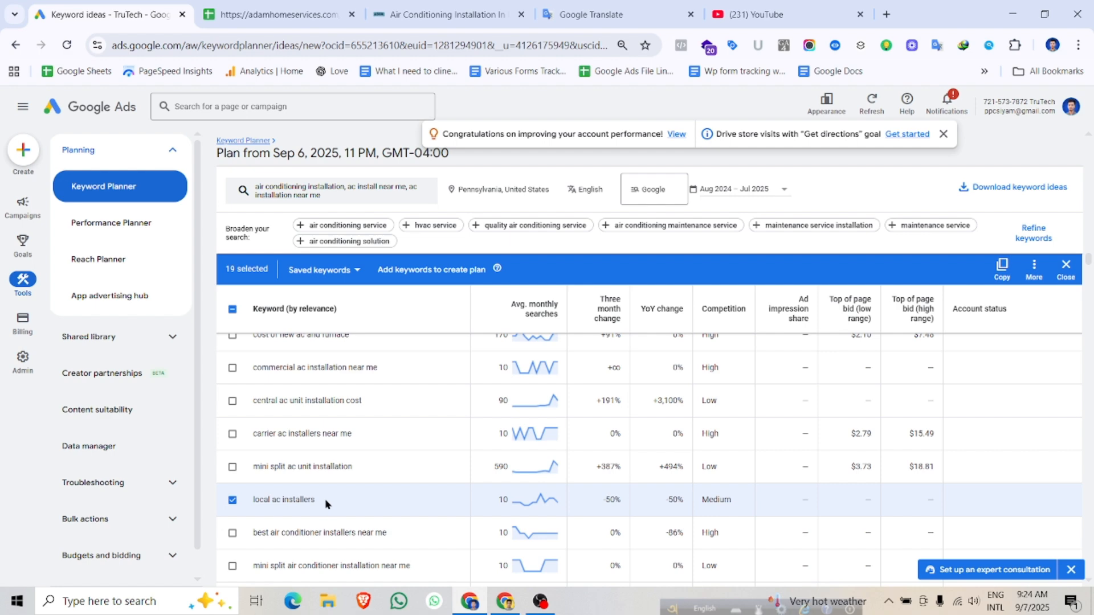
scroll(325, 498, down, 2)
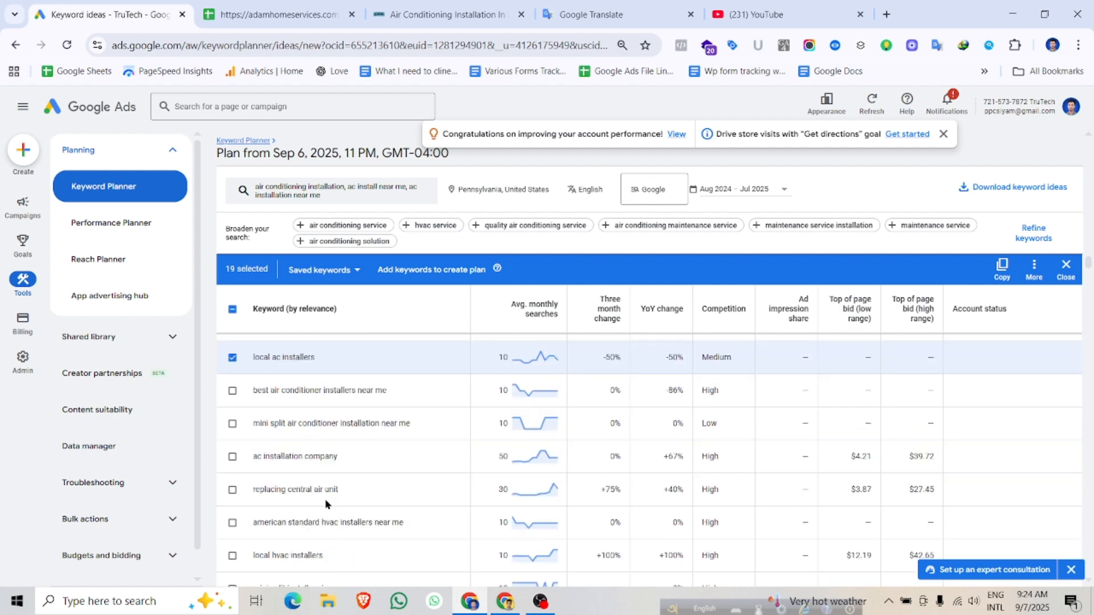
scroll(326, 504, down, 2)
scroll(326, 503, down, 2)
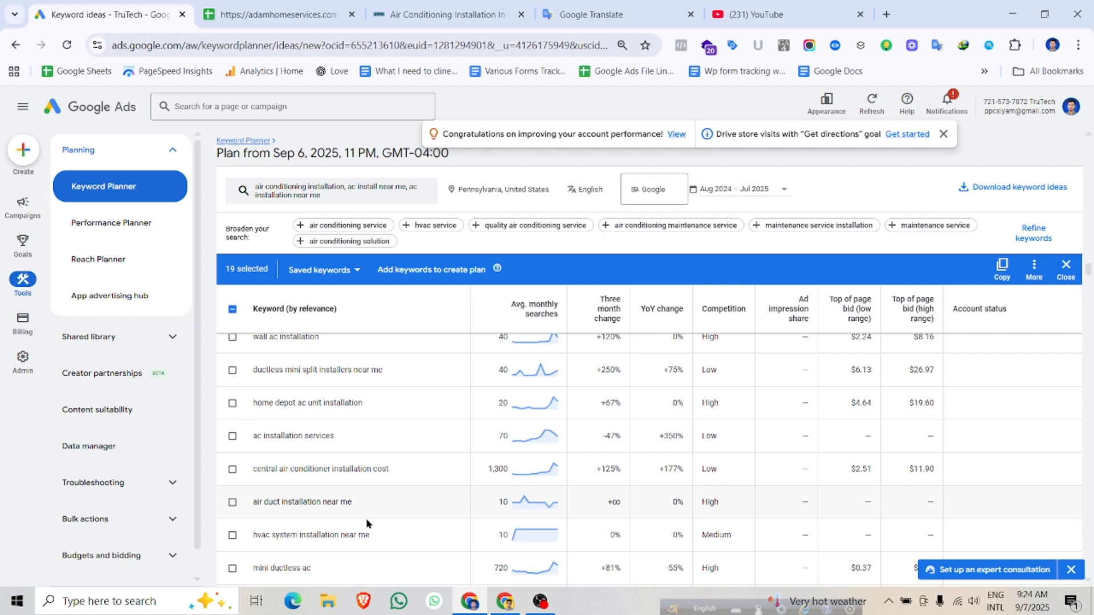
click(232, 536)
- Examine the keyword ideas further down the list for more suitable air conditioning installation terms
scroll(383, 489, down, 8)
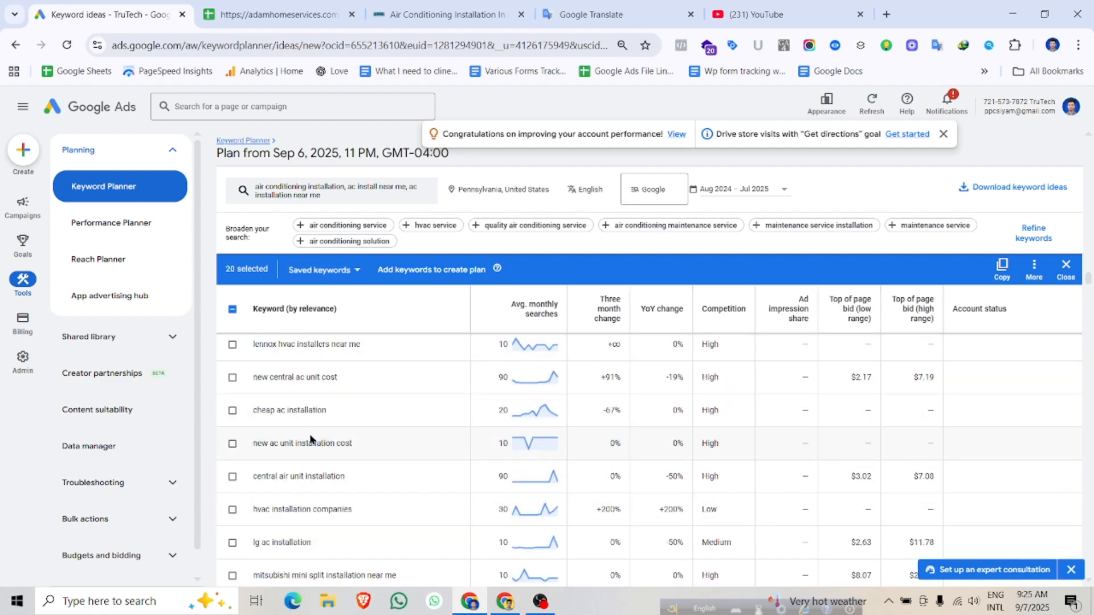
scroll(302, 450, down, 4)
scroll(342, 470, down, 4)
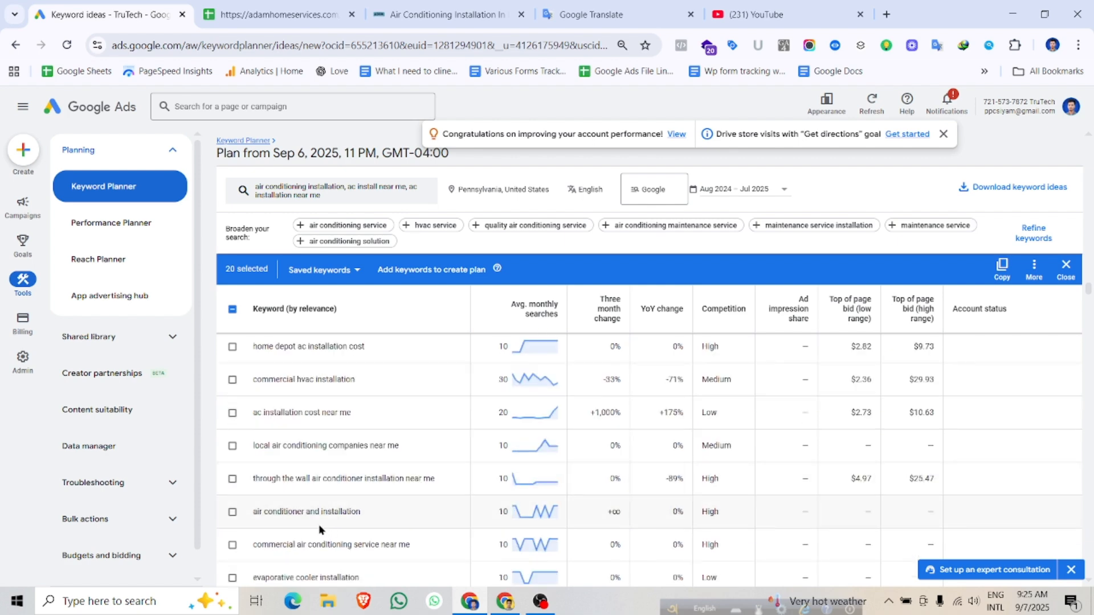
scroll(319, 501, down, 2)
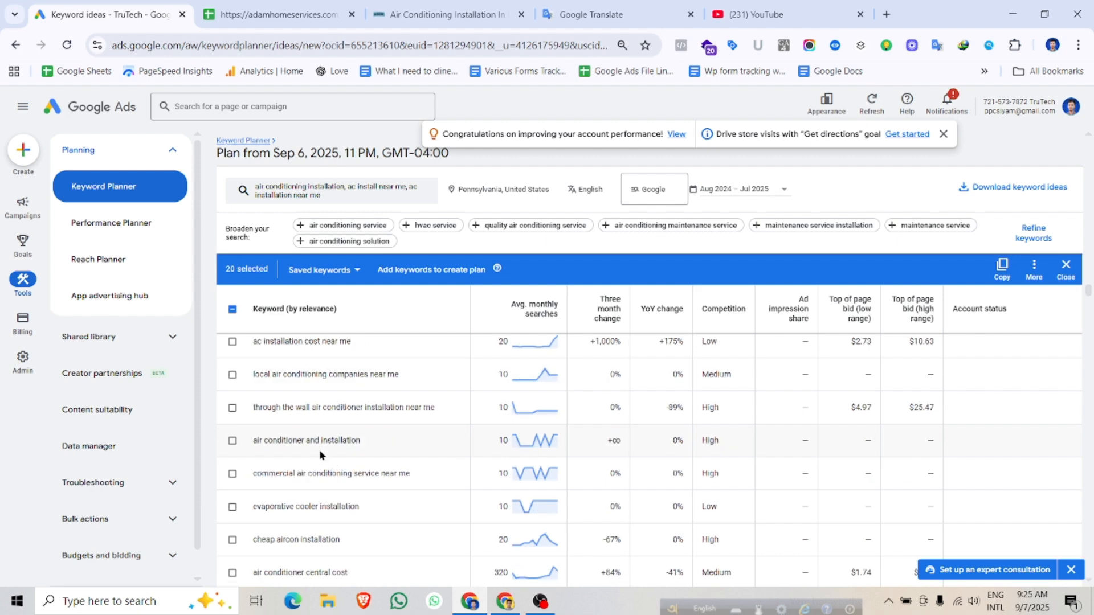
scroll(356, 483, down, 3)
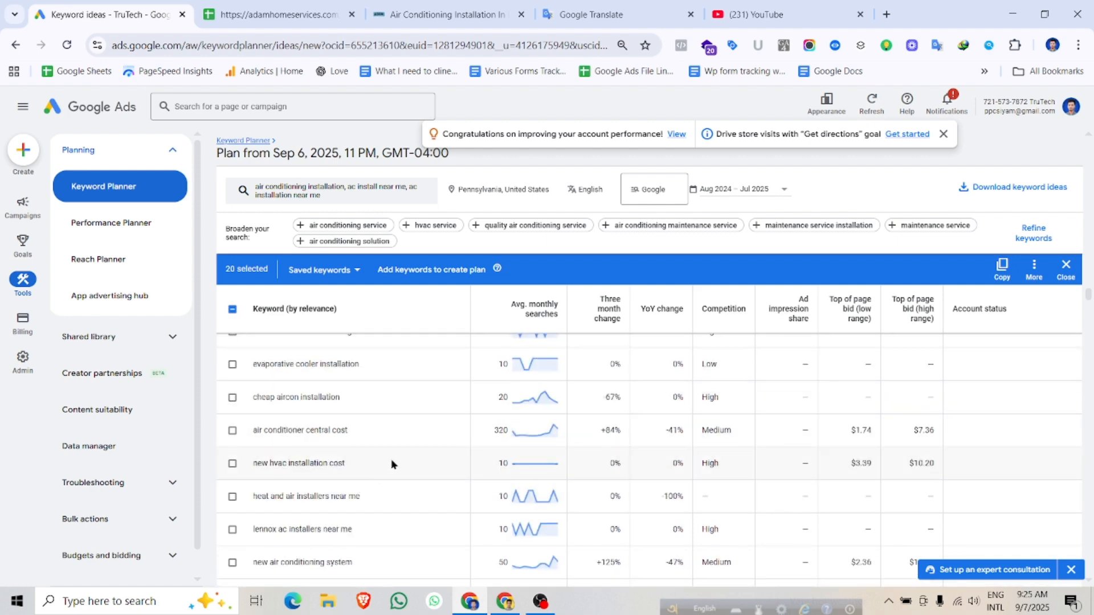
scroll(356, 494, down, 3)
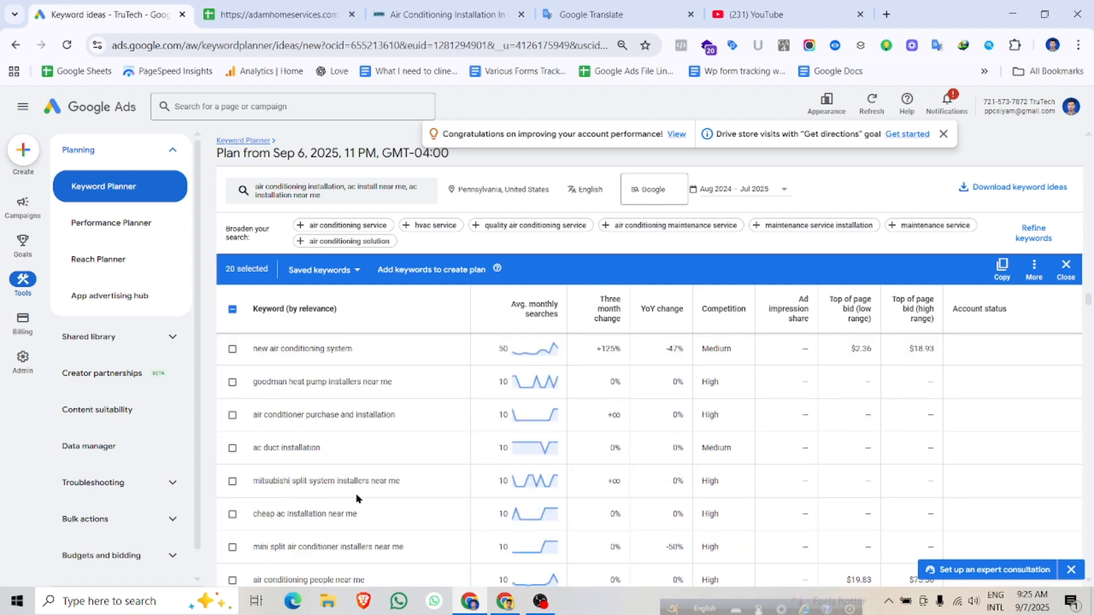
scroll(388, 484, down, 3)
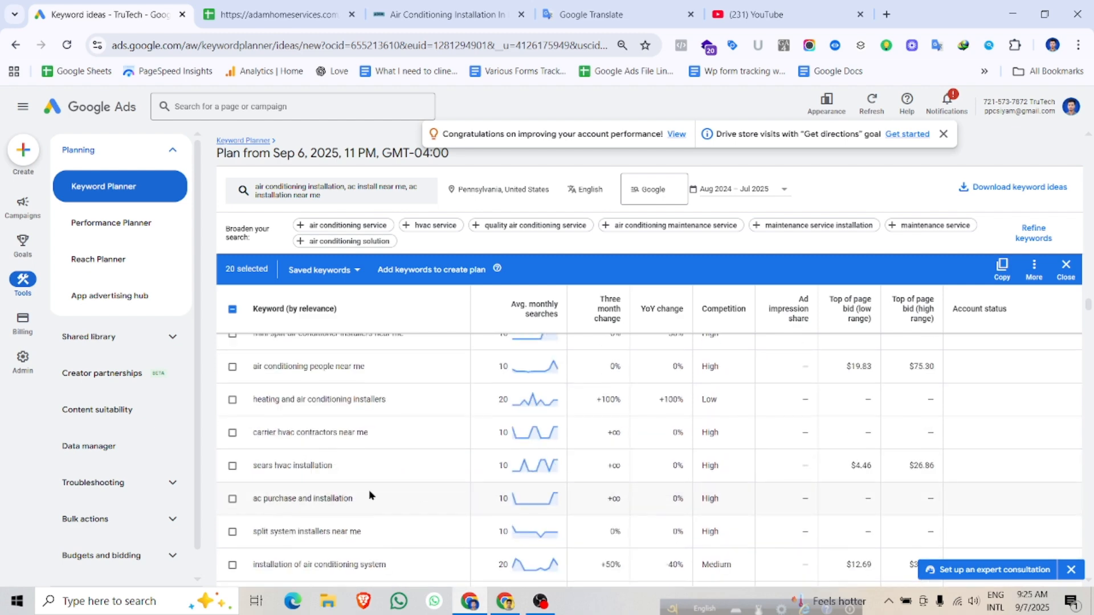
scroll(368, 490, down, 3)
scroll(366, 474, down, 3)
scroll(366, 481, down, 3)
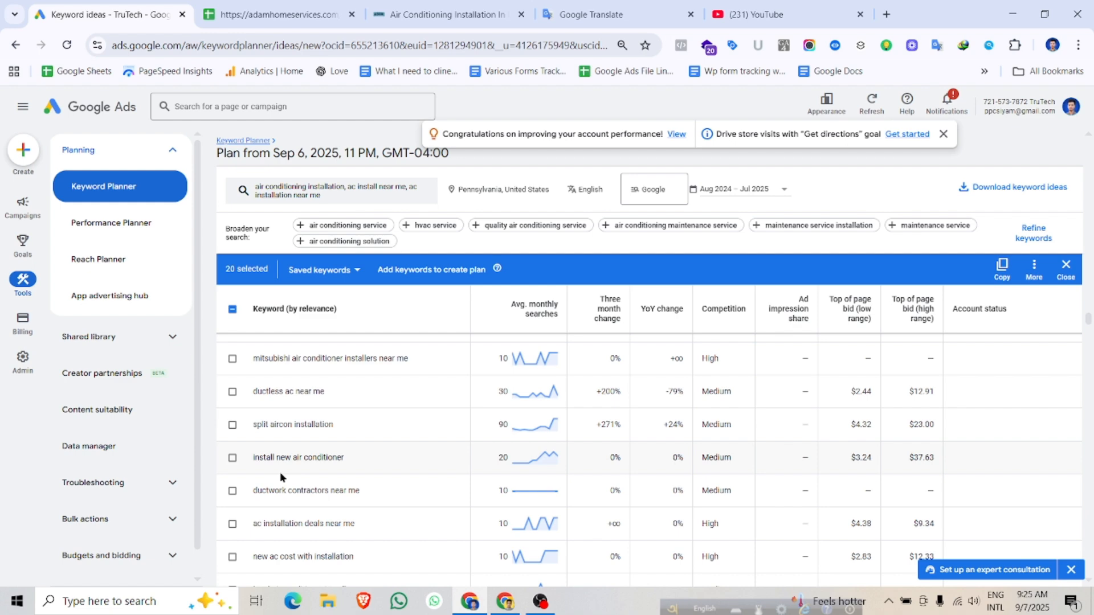
scroll(319, 485, down, 5)
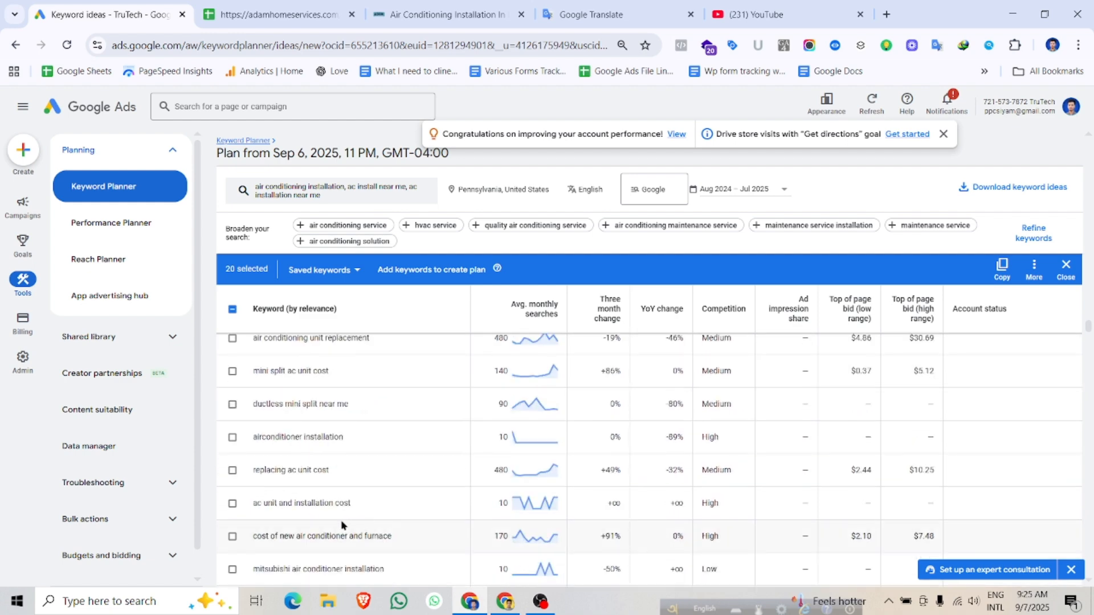
scroll(333, 508, down, 3)
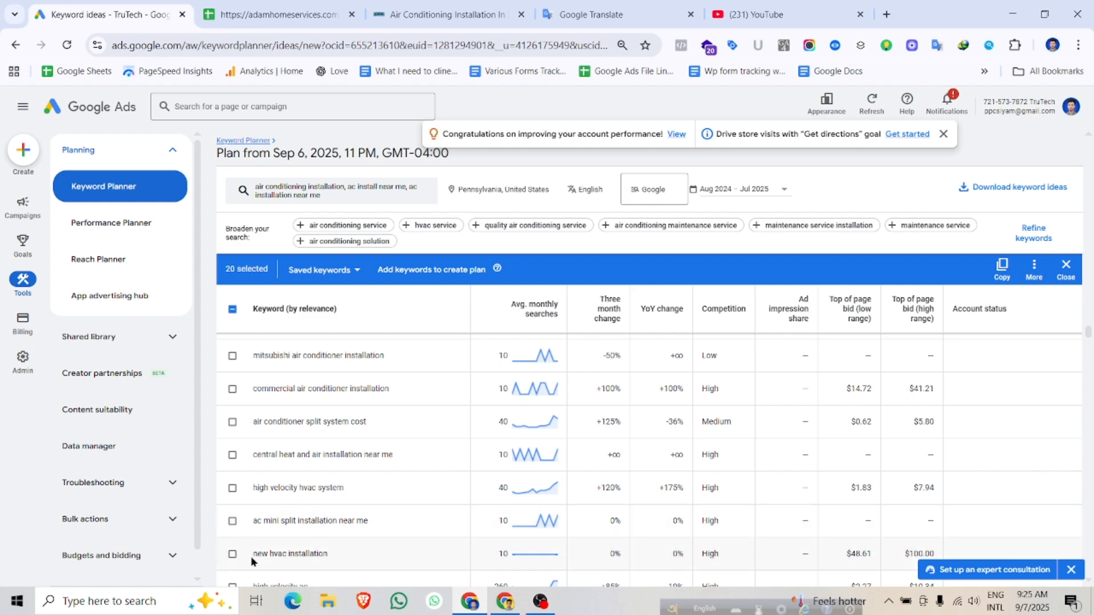
click(233, 552)
scroll(376, 463, down, 3)
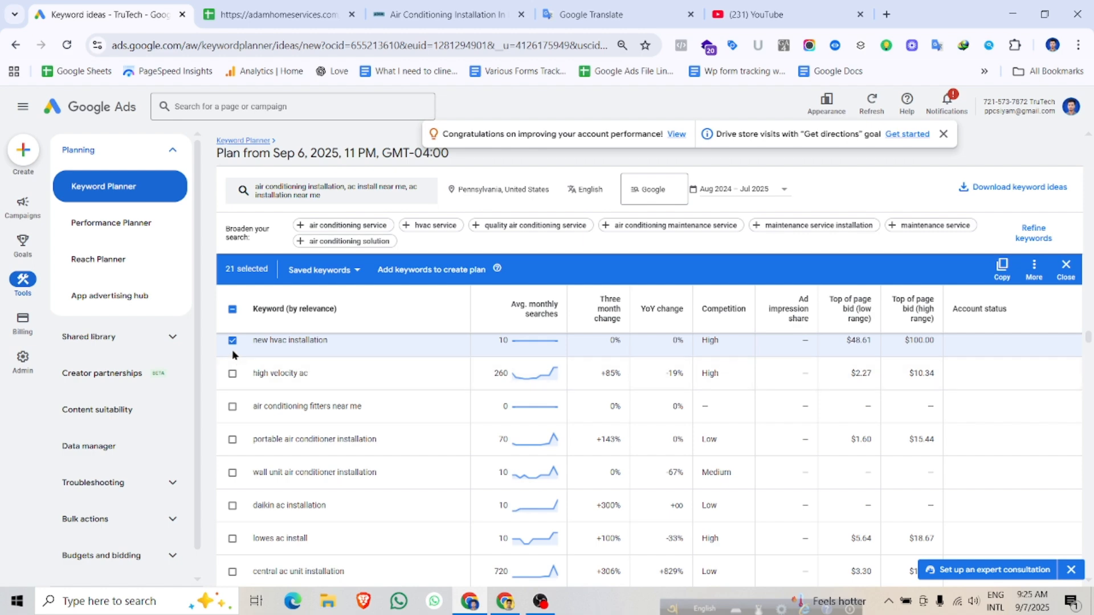
click(232, 345)
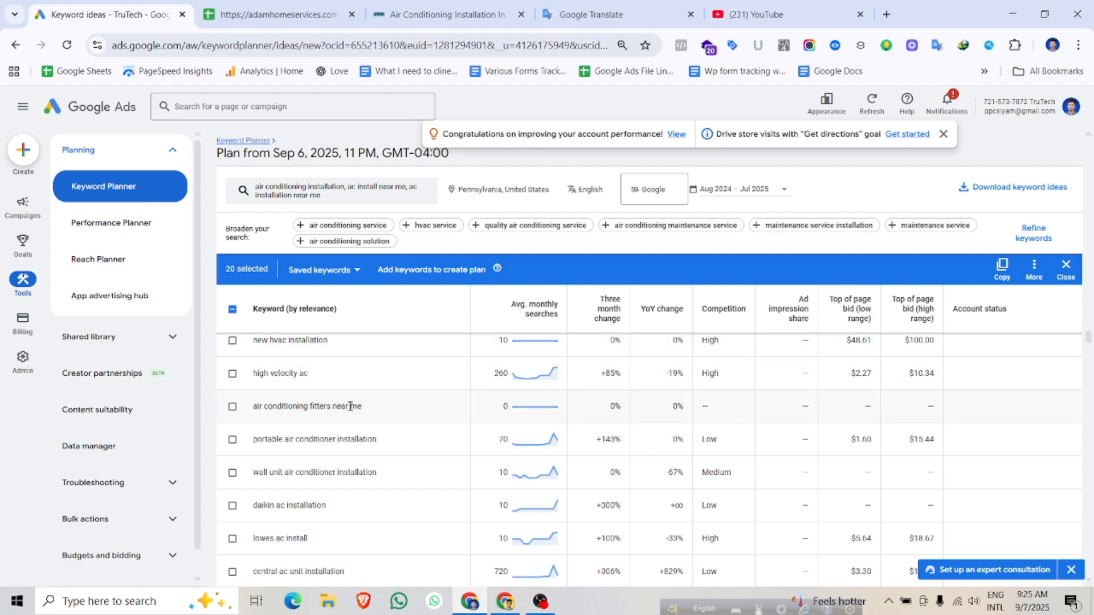
- Add "affordable hvac installation near me" and "hvac installation services" to the selected keywords
scroll(357, 472, down, 3)
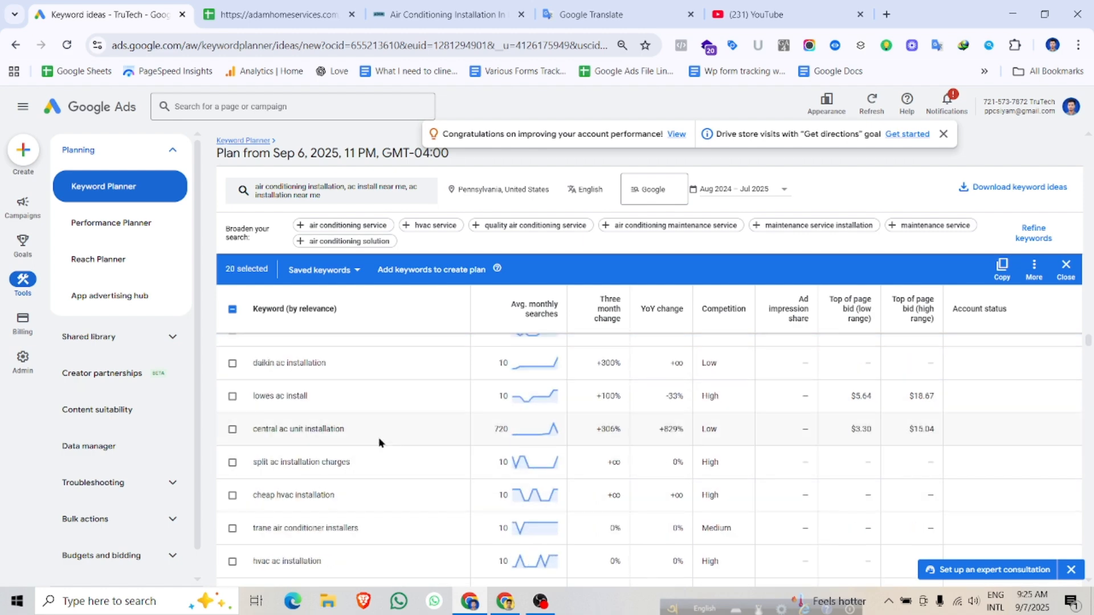
scroll(345, 472, down, 3)
scroll(346, 472, down, 1)
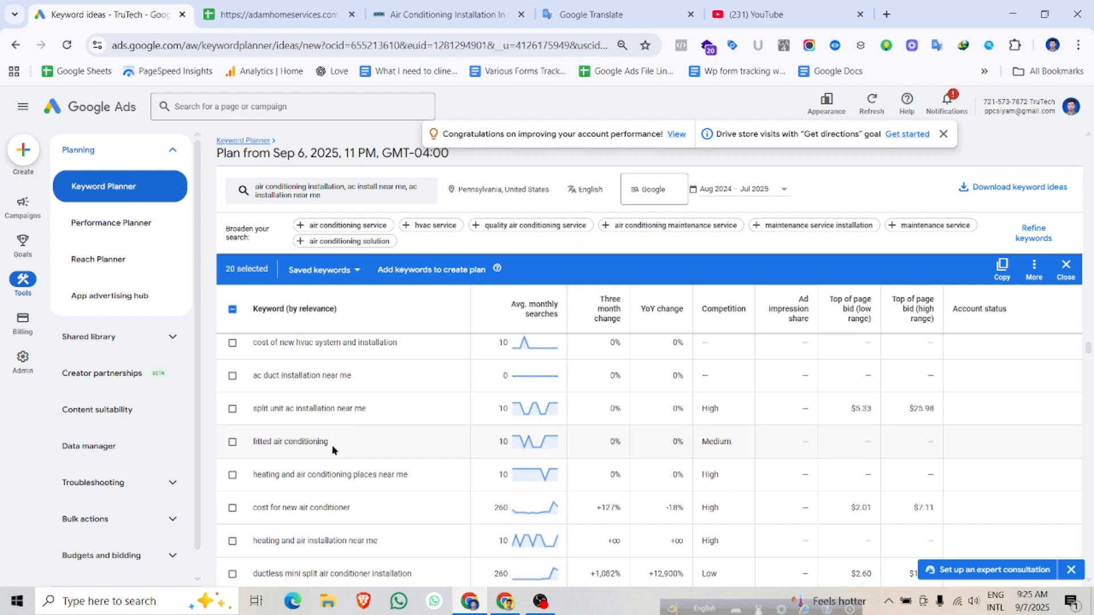
scroll(342, 487, down, 3)
scroll(360, 483, down, 3)
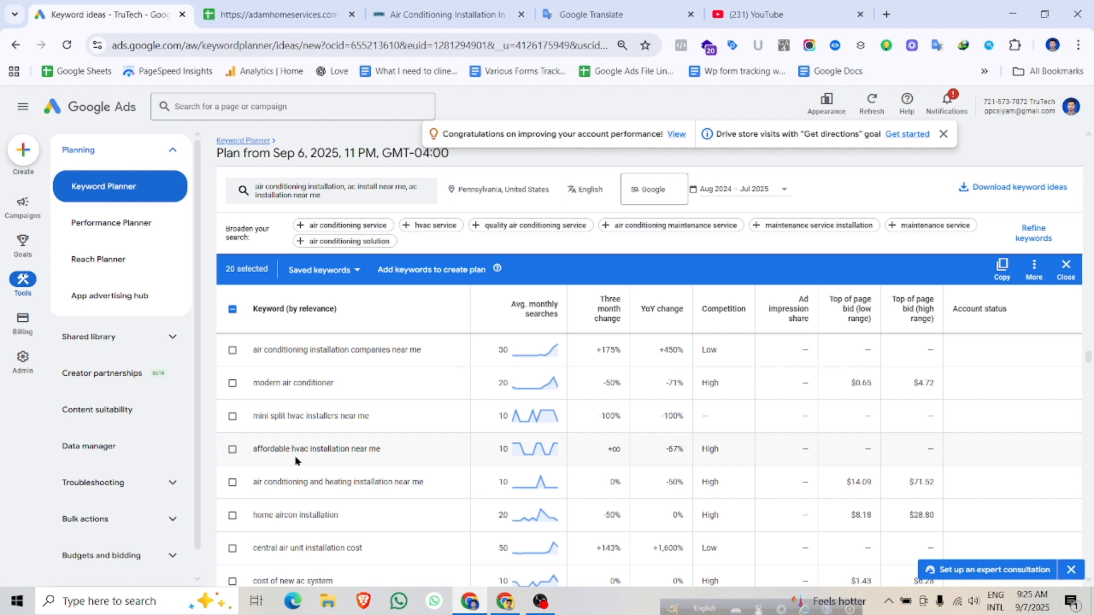
click(233, 449)
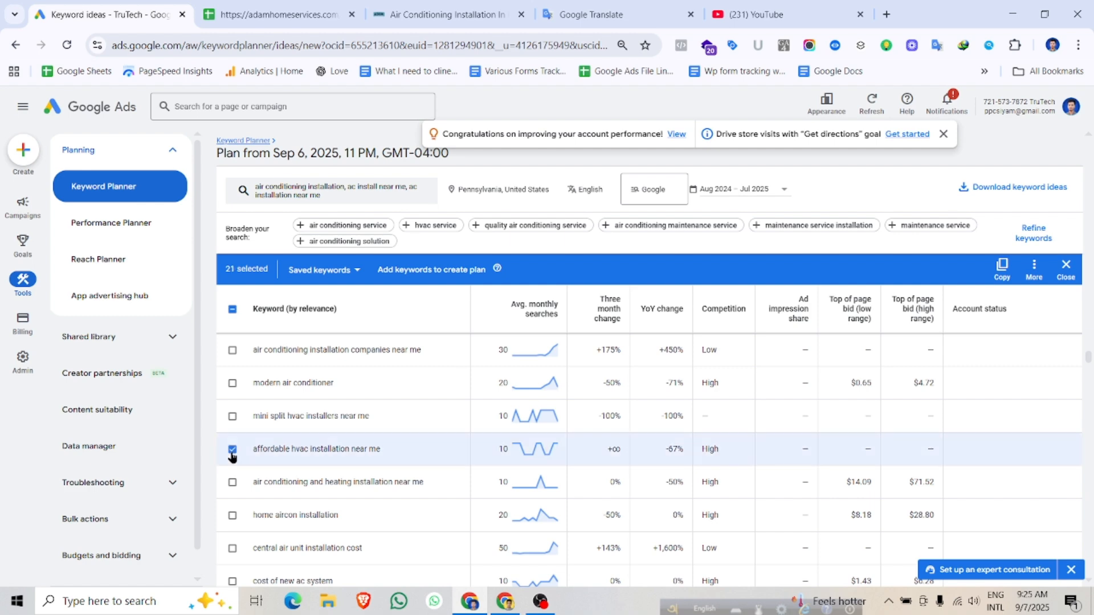
scroll(412, 459, down, 1)
scroll(412, 462, down, 2)
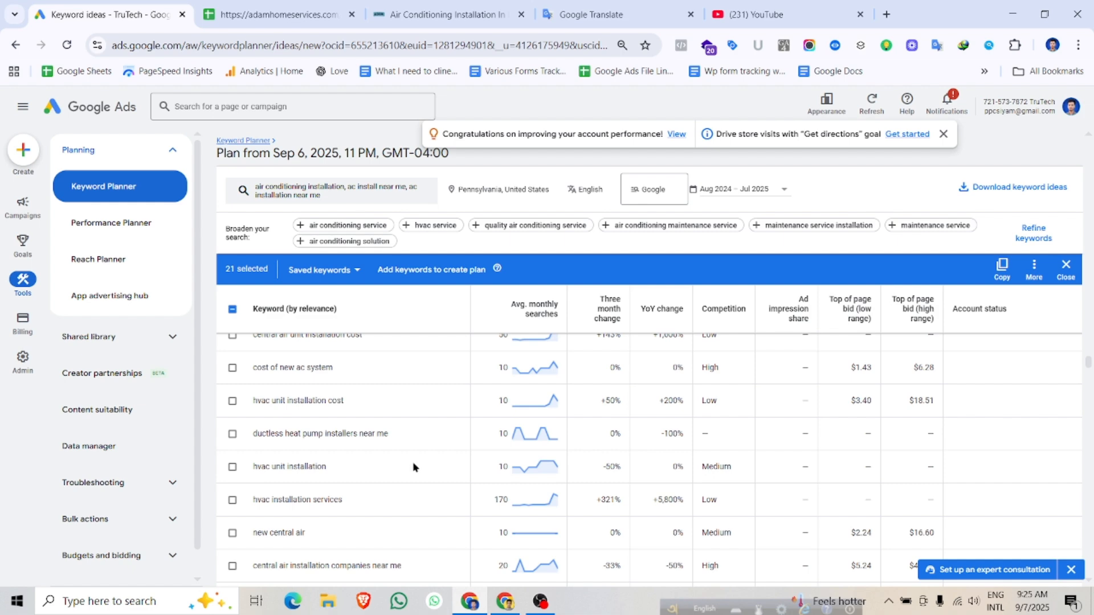
click(232, 502)
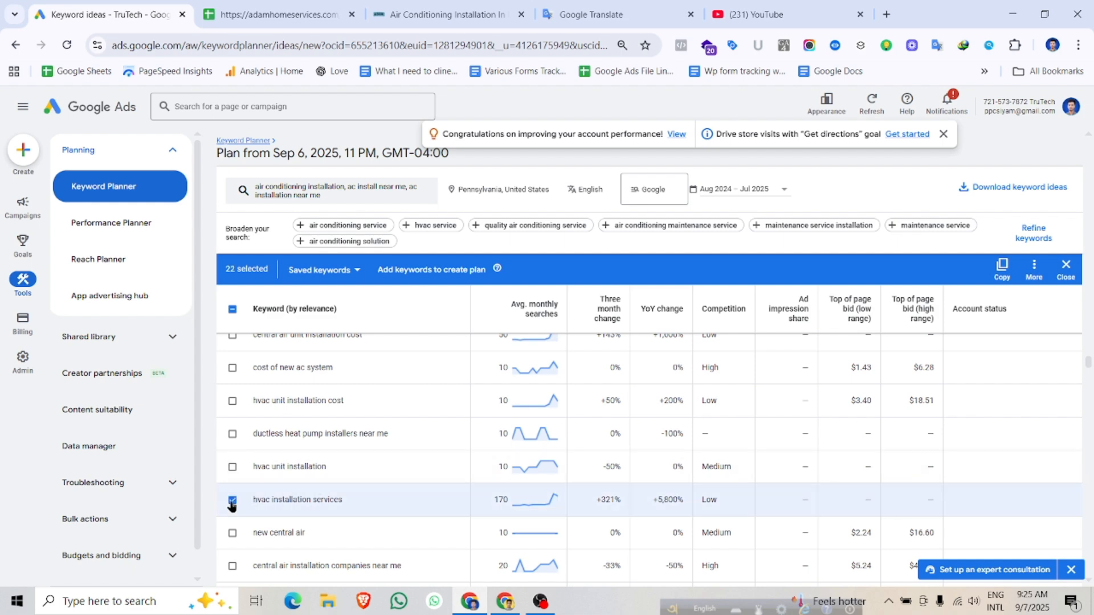
scroll(249, 483, down, 4)
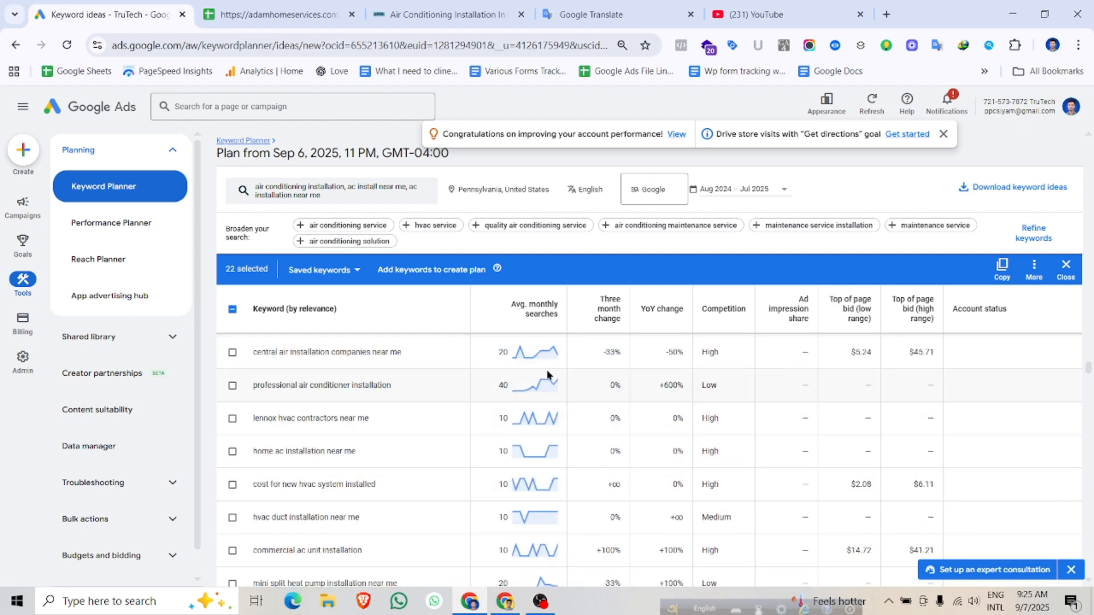
- Copy the selected keywords and paste them into the Google Sheets spreadsheet's air-conditioning-installation column, starting at C3
click(997, 274)
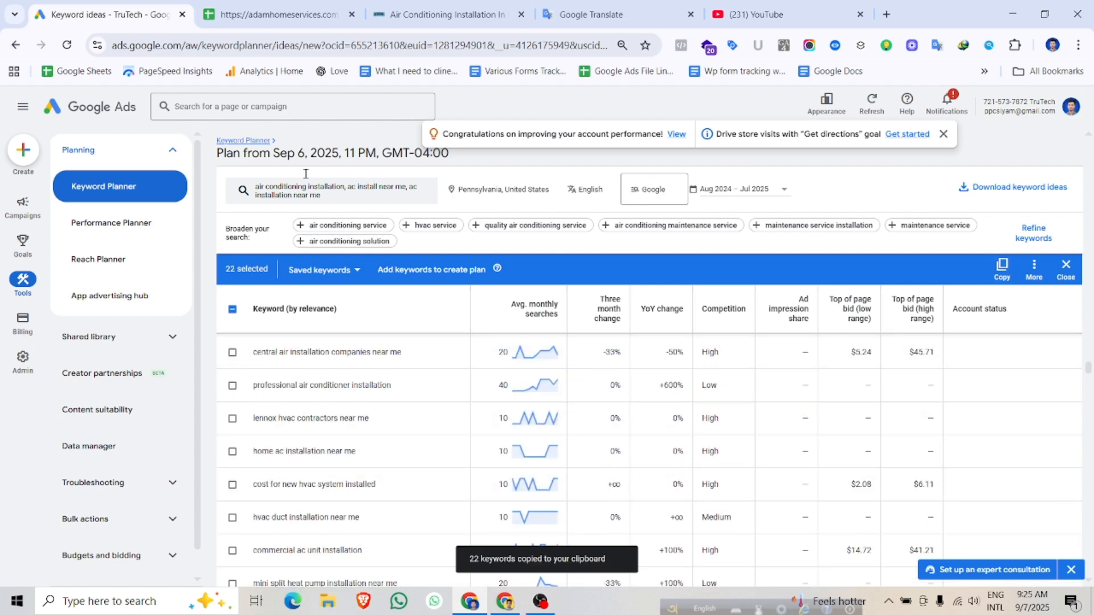
key(ctrl+Tab)
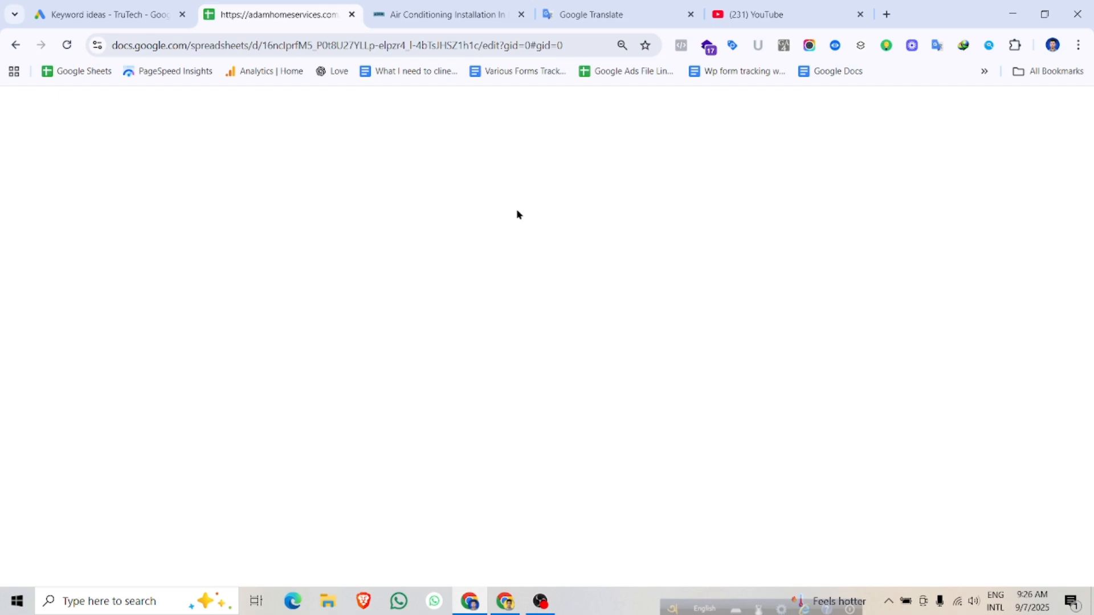
click(665, 232)
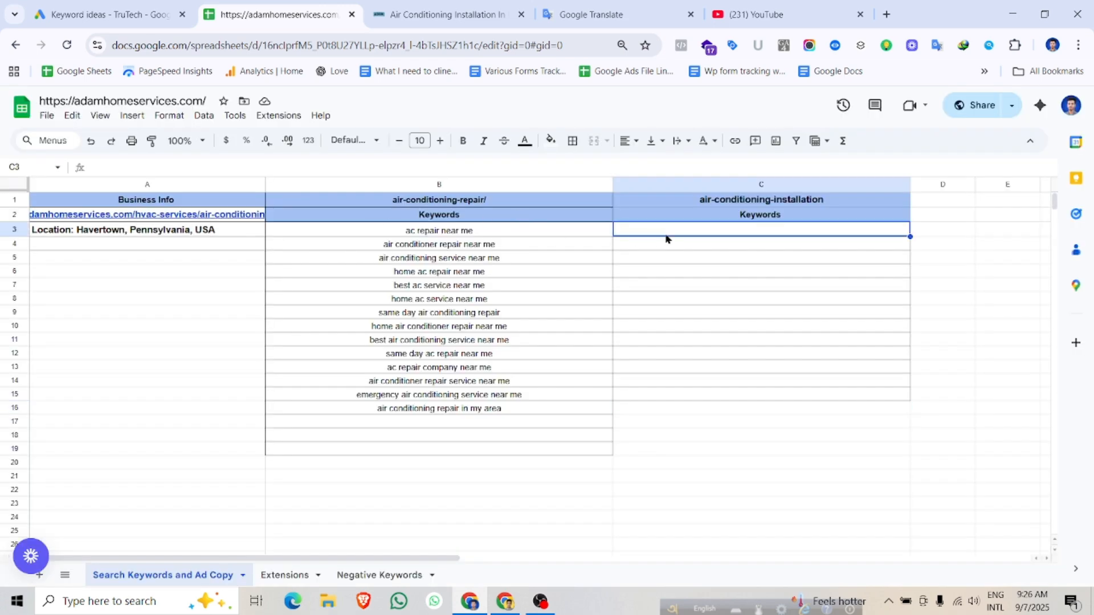
key(ctrl+v)
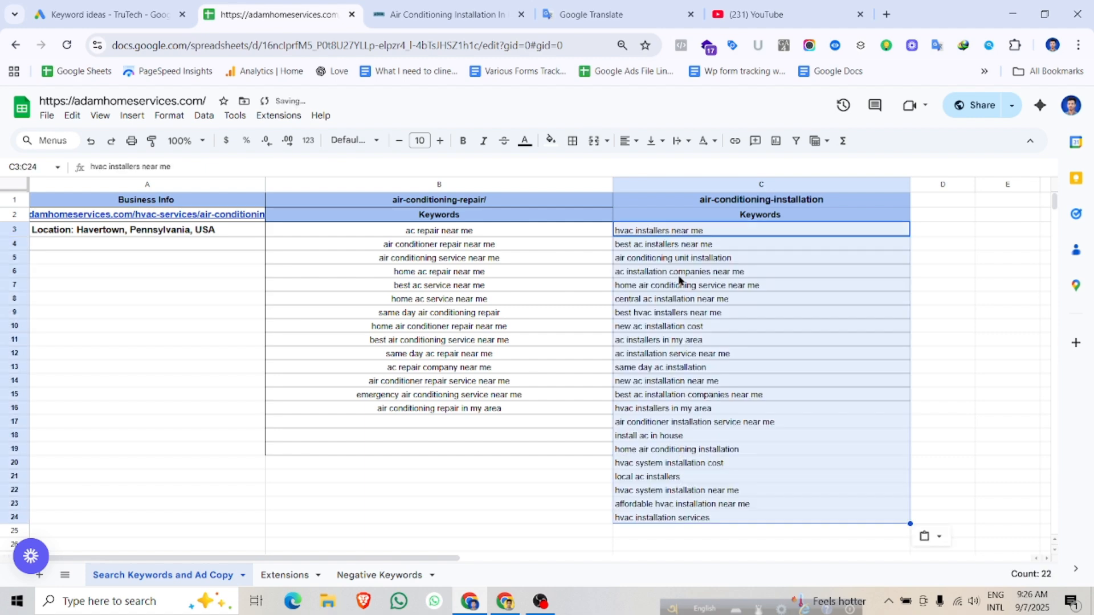
- Center the pasted installation keywords in C3:C24 both vertically and horizontally
click(651, 140)
click(675, 165)
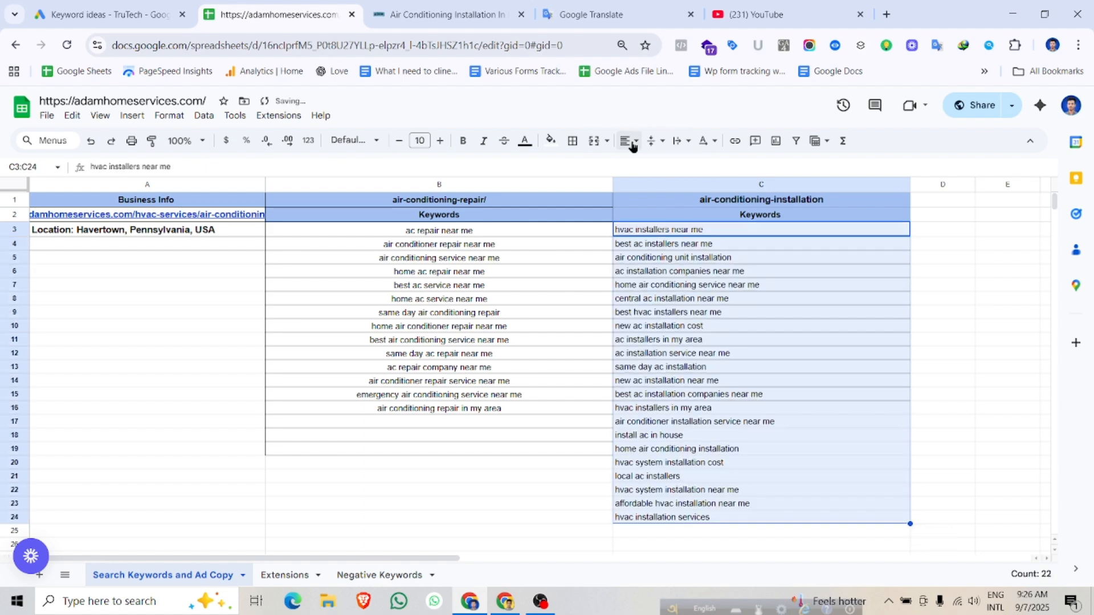
click(627, 140)
click(646, 166)
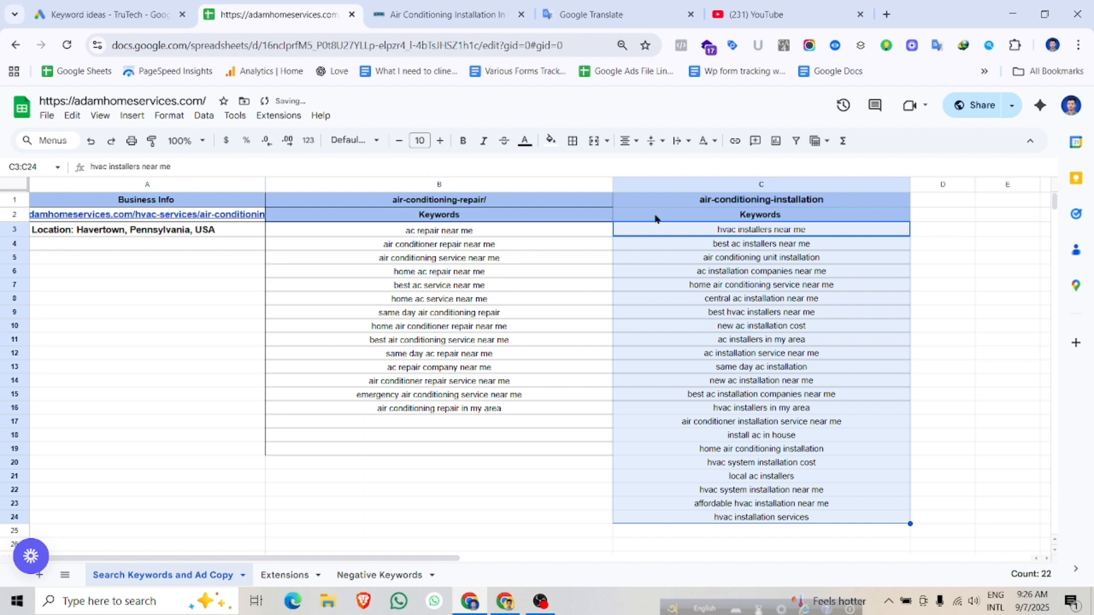
- Apply all borders to the installation keyword cells C3:C24 and look over both keyword columns
click(572, 140)
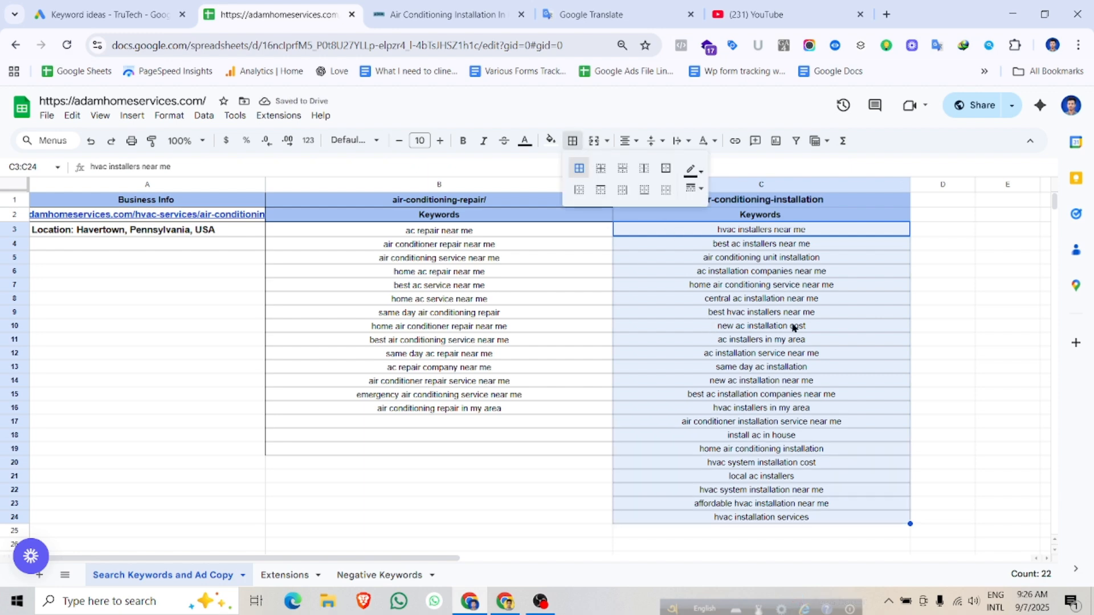
click(393, 411)
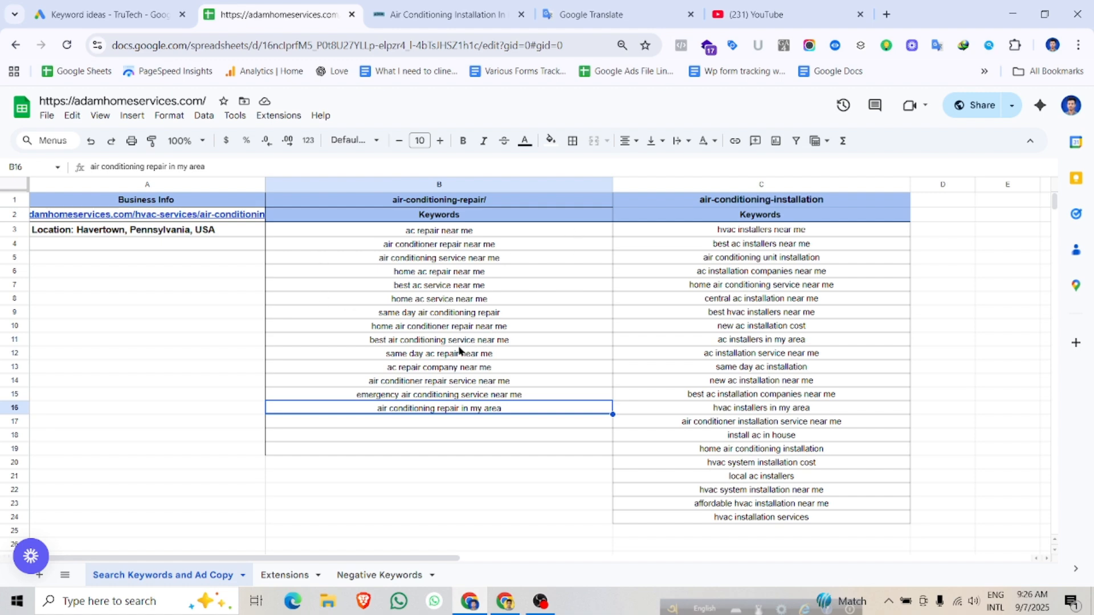
scroll(458, 345, down, 5)
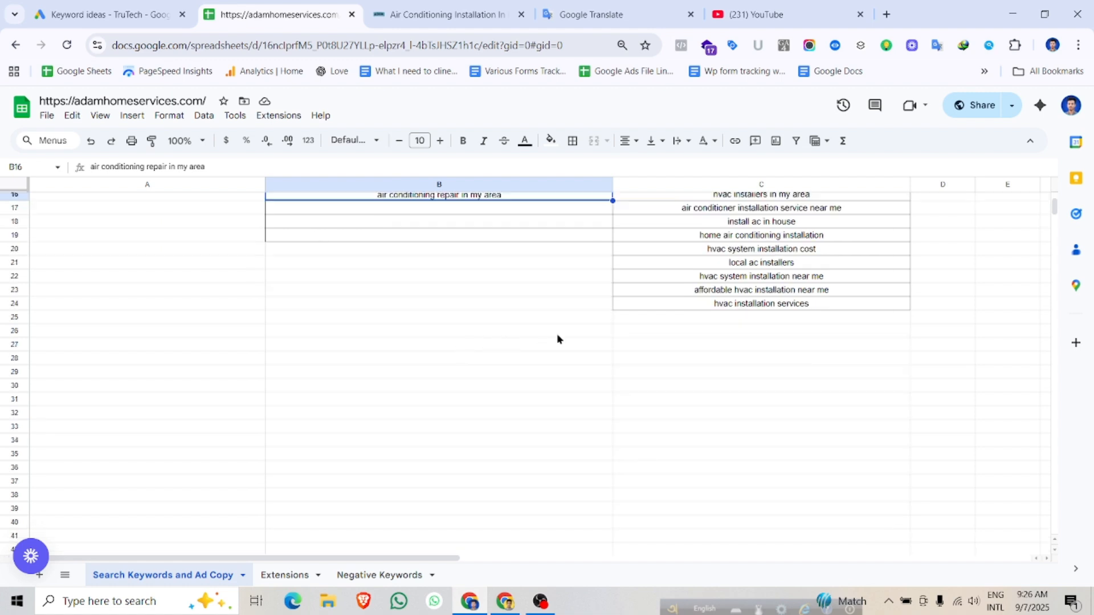
scroll(556, 340, up, 5)
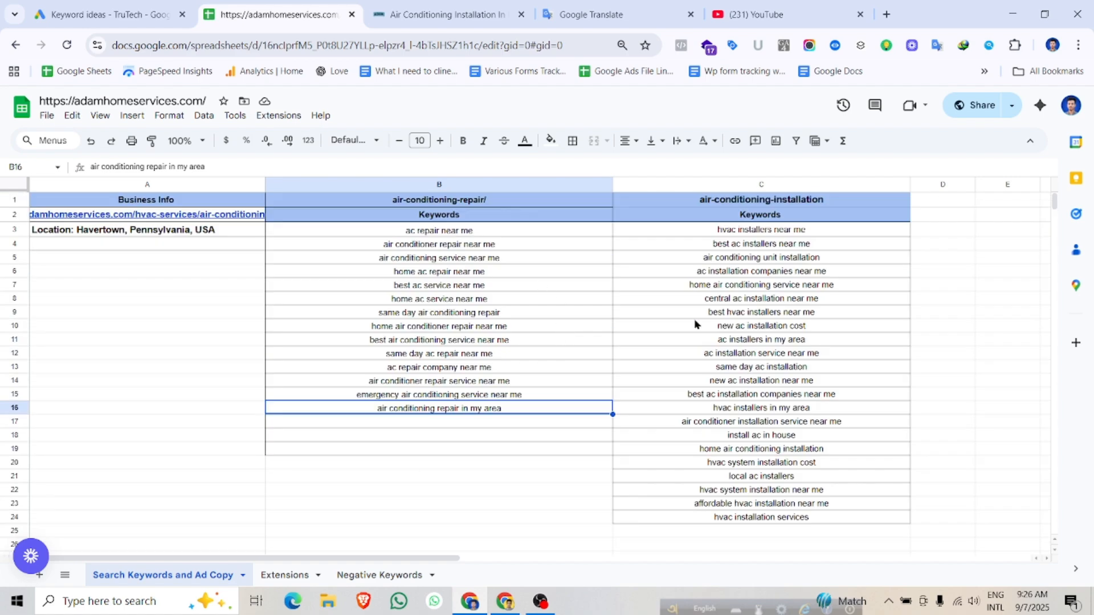